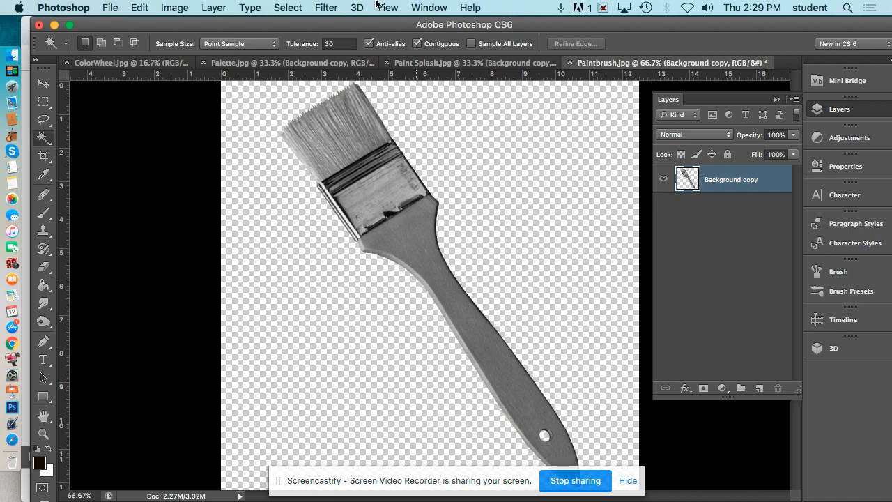
# Review each open document in turn: ColorWheel, Palette, Paint Splash and Paintbrush.
pyautogui.click(124, 62)
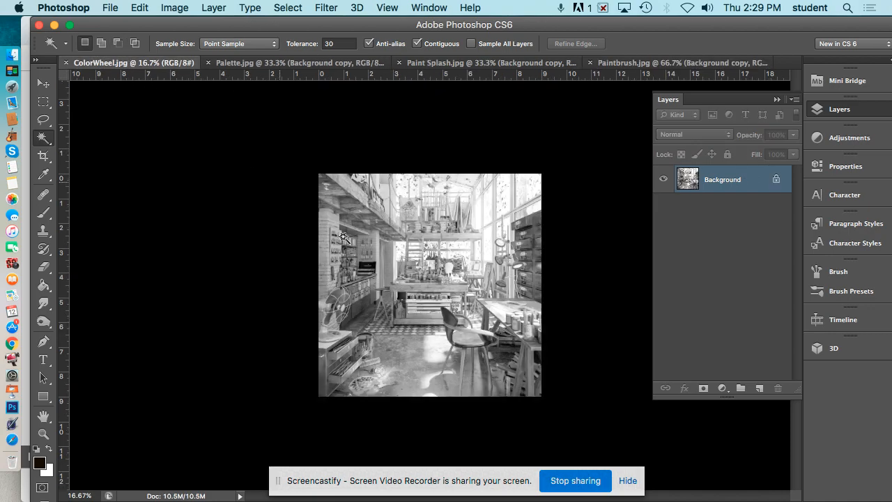
pyautogui.click(223, 64)
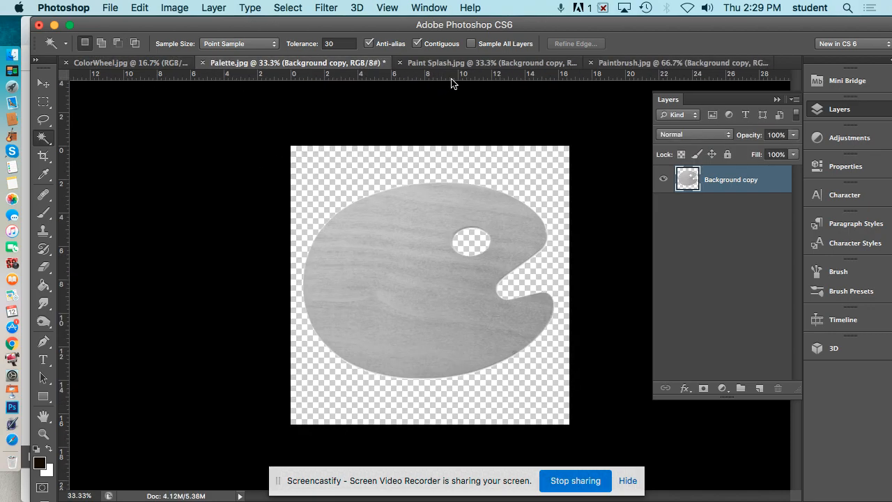
pyautogui.click(465, 64)
pyautogui.click(669, 63)
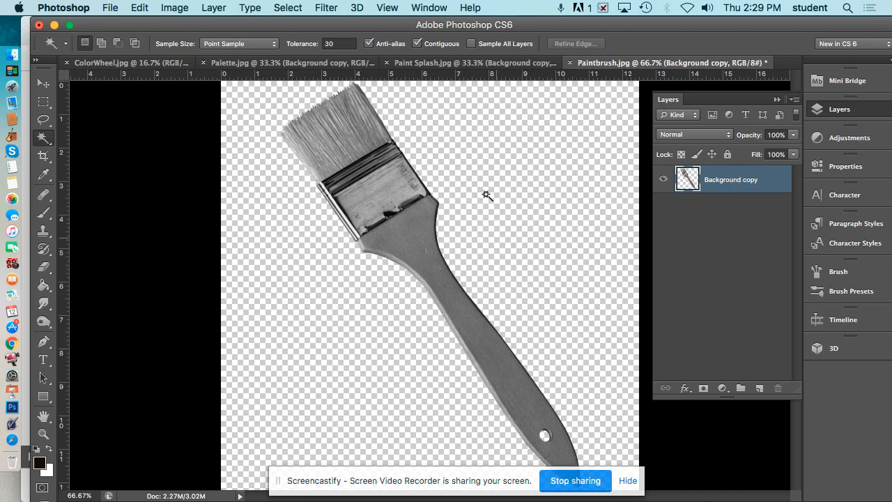
pyautogui.click(307, 64)
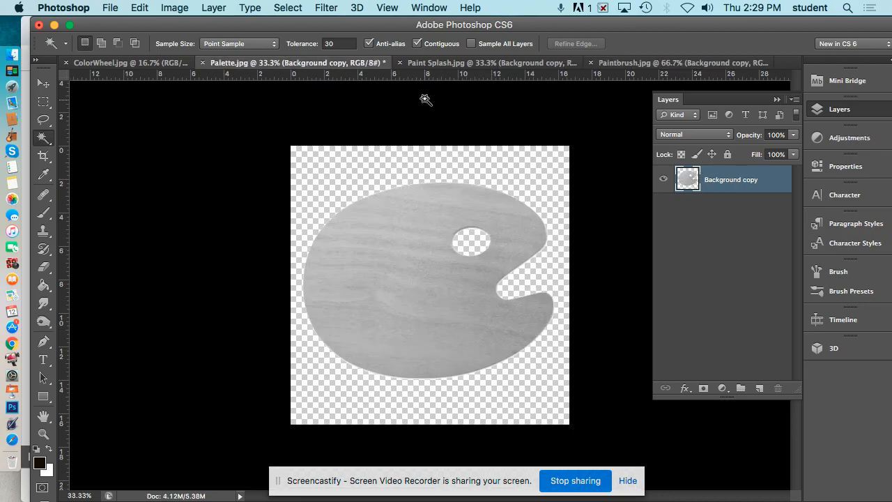
pyautogui.click(423, 64)
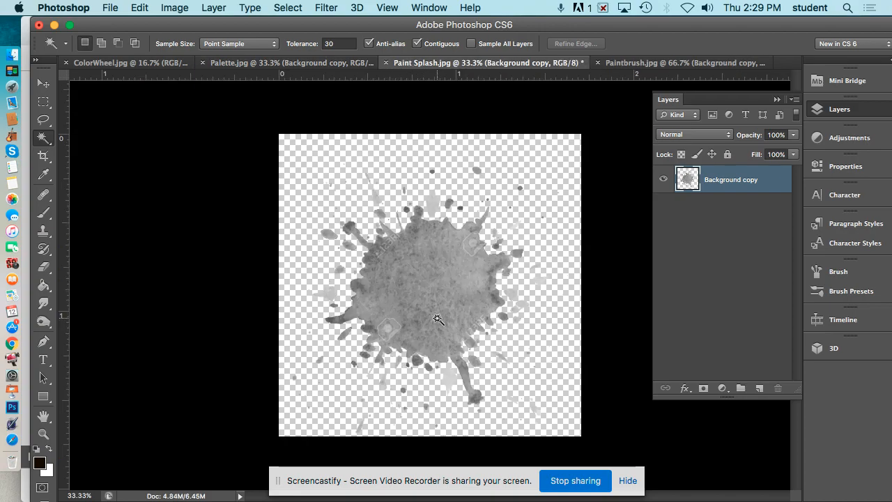
pyautogui.click(122, 63)
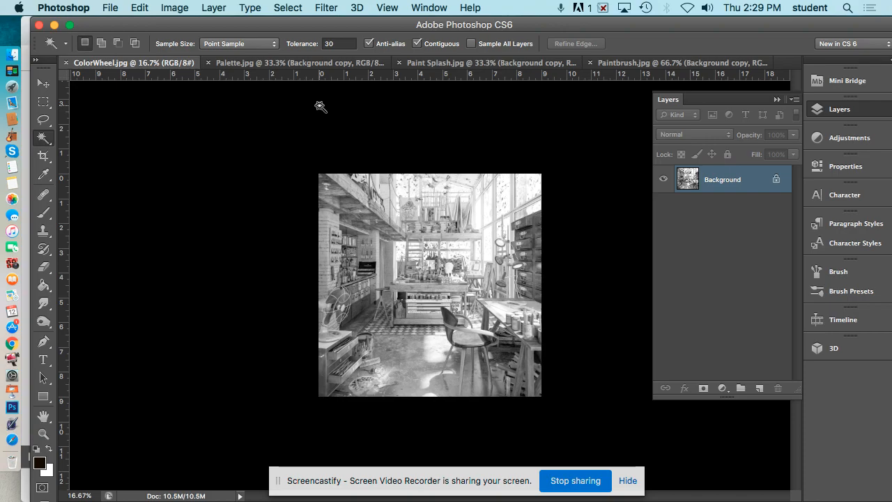
# Fit the ColorWheel image on screen and add a vertical and a horizontal guide crossing near its centre.
pyautogui.doubleClick(44, 419)
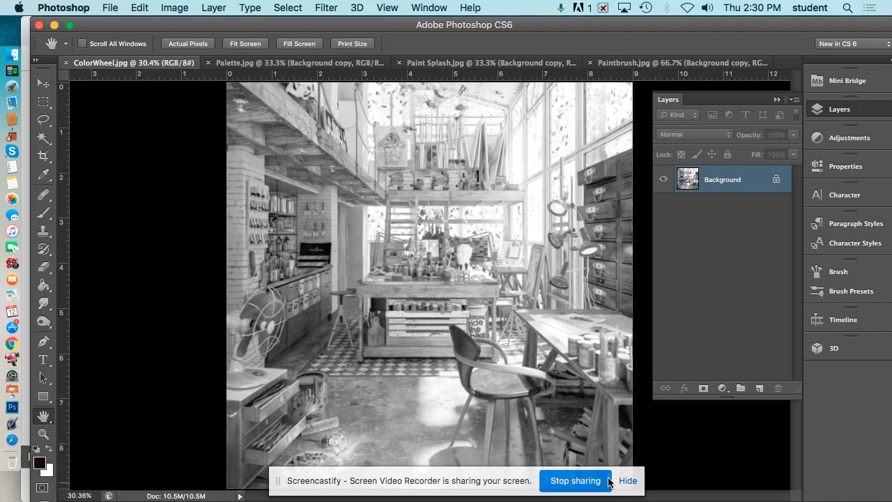
pyautogui.click(629, 481)
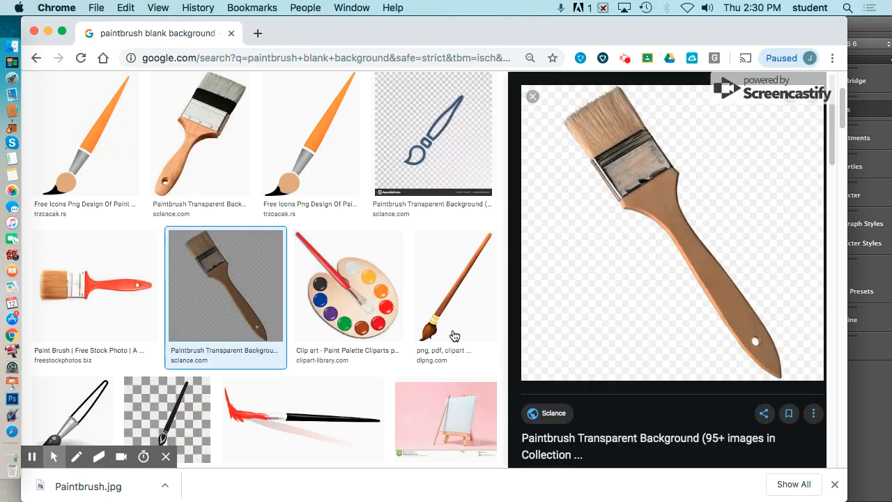
pyautogui.press('super+Tab')
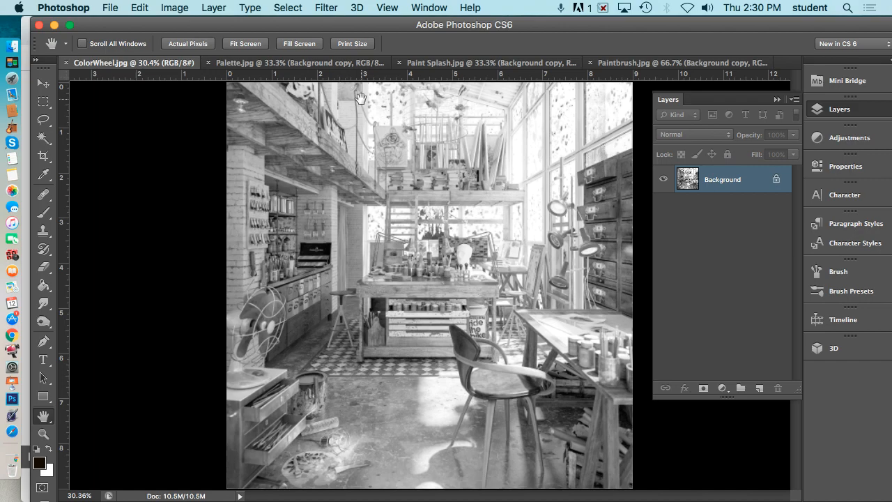
pyautogui.press('super+r')
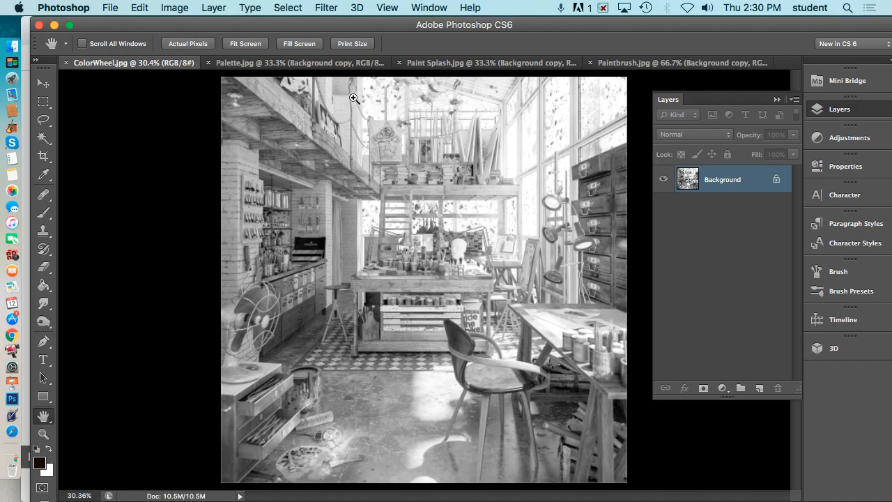
pyautogui.press('super+r')
pyautogui.press('super+r')
pyautogui.press('super+r')
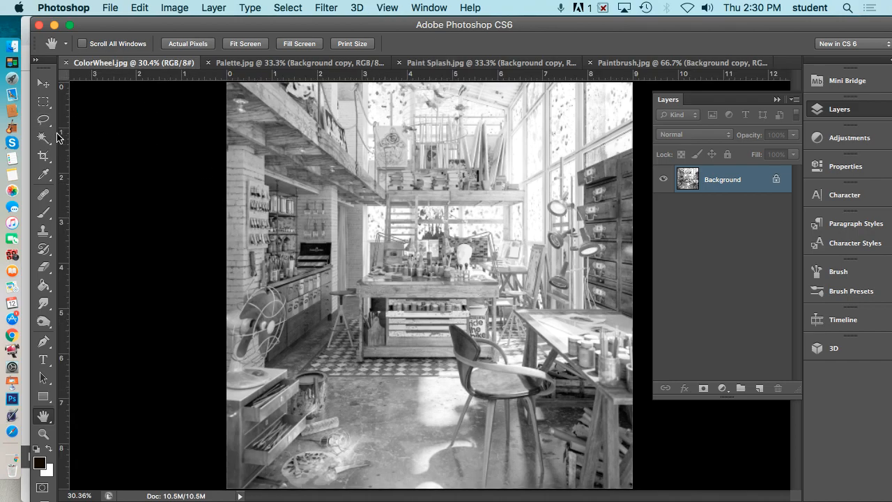
pyautogui.moveTo(64, 137); pyautogui.dragTo(429, 148)
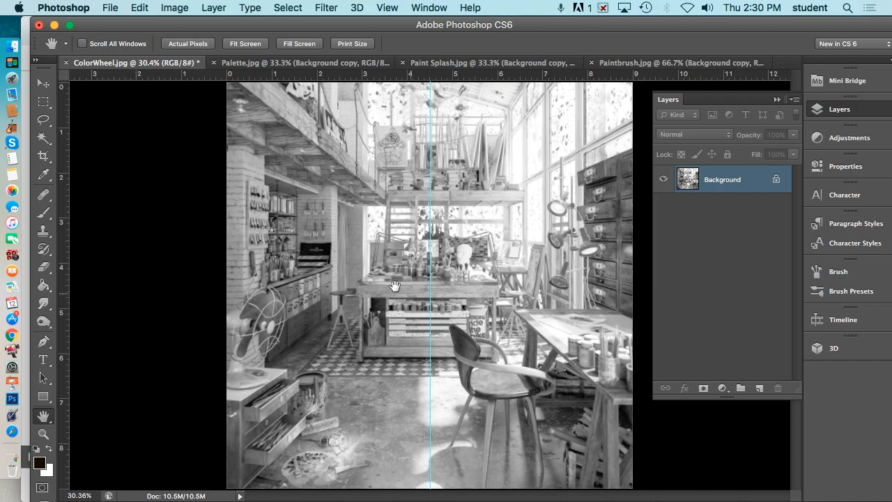
pyautogui.moveTo(385, 79); pyautogui.dragTo(413, 282)
# In the Paintbrush image, select the transparent background and handle hole with the Magic Wand, then invert the selection.
pyautogui.click(668, 65)
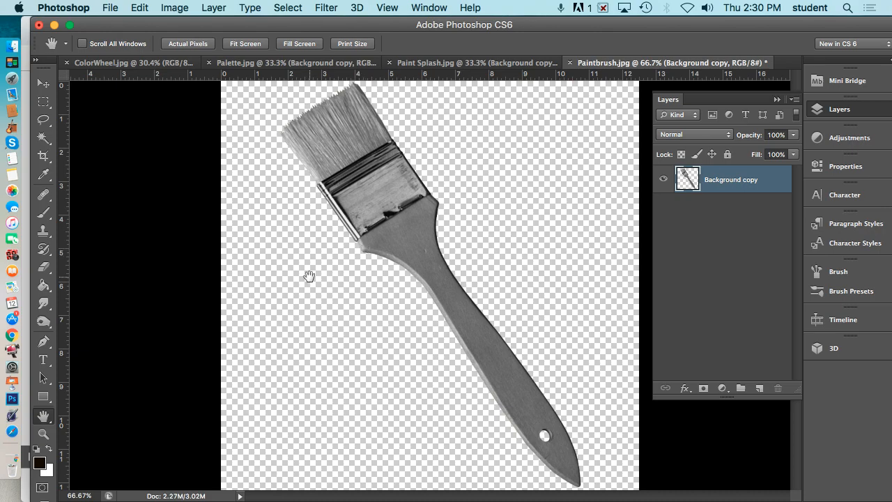
pyautogui.press('w')
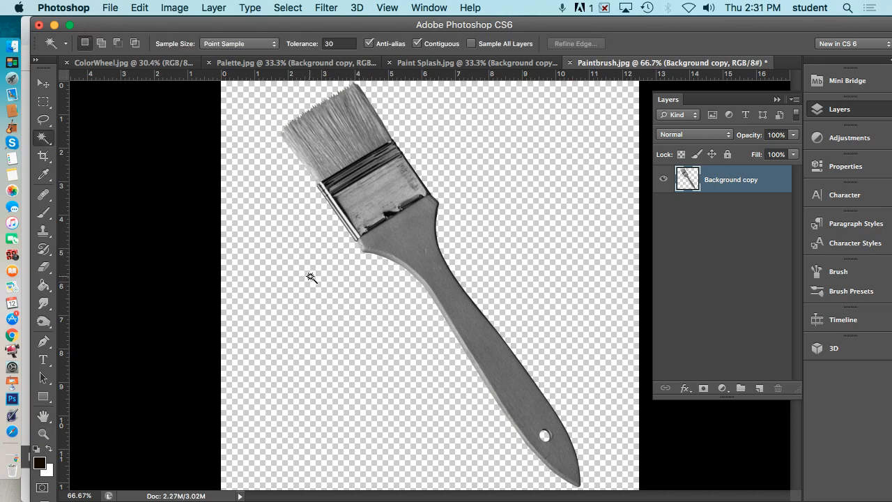
pyautogui.click(311, 276)
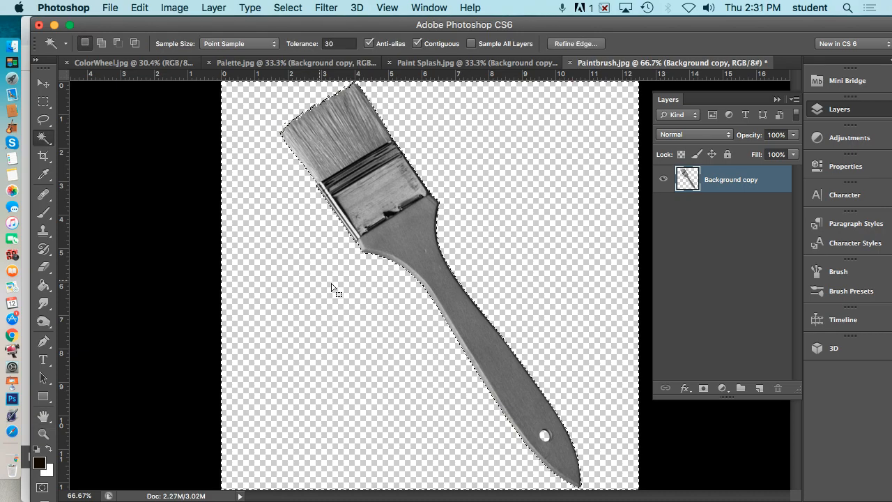
pyautogui.keyDown('shift'); pyautogui.click(545, 435); pyautogui.keyUp('shift')
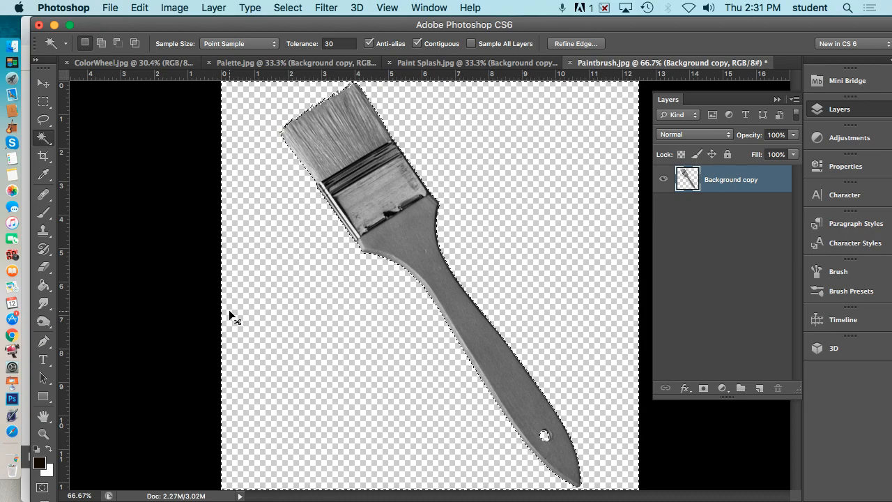
pyautogui.press('super+shift+i')
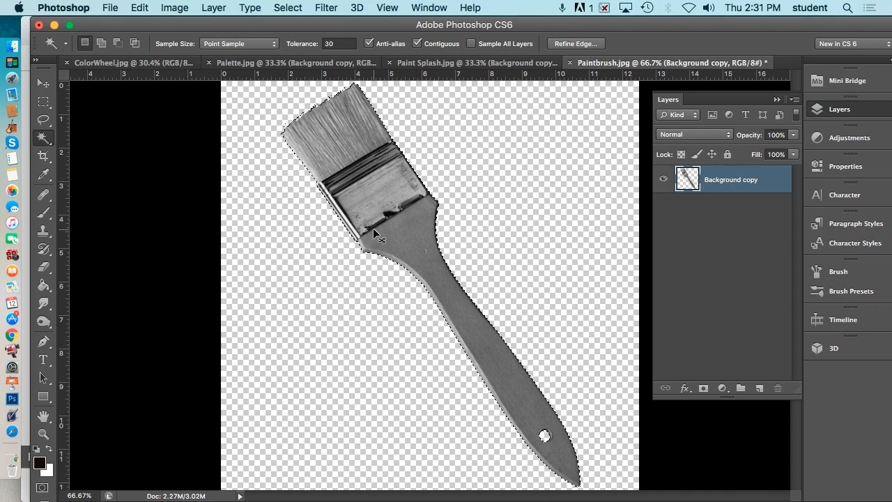
# Bring the selected paintbrush into the ColorWheel image as a new layer and rotate it upright, about 35°.
pyautogui.click(148, 63)
pyautogui.moveTo(419, 250); pyautogui.dragTo(418, 249)
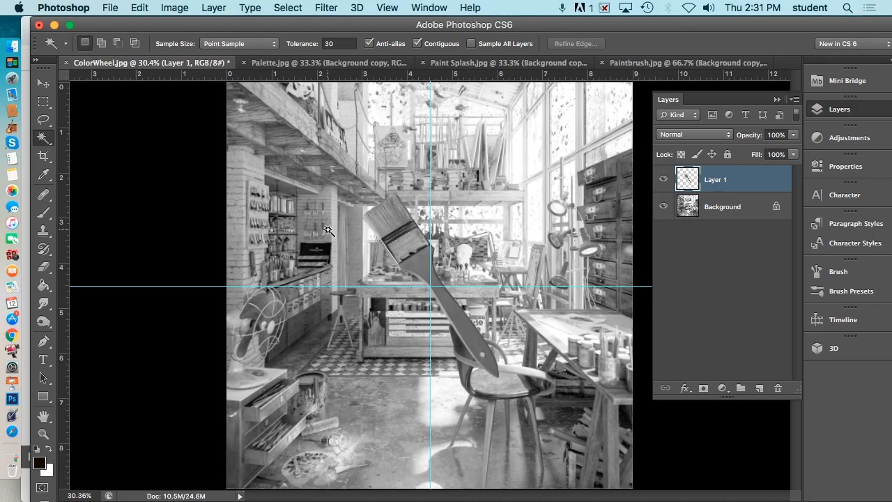
pyautogui.press('super+t')
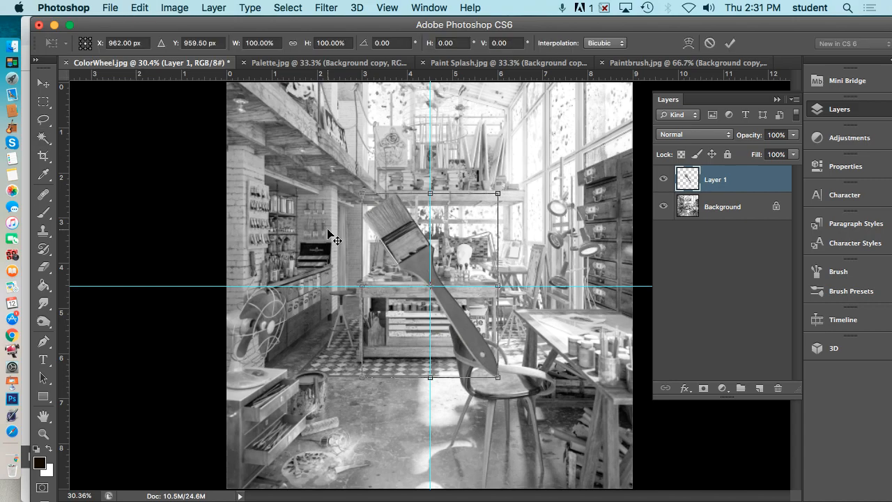
pyautogui.moveTo(356, 179)
pyautogui.mouseDown()
pyautogui.moveTo(371, 167)
pyautogui.moveTo(446, 193)
pyautogui.moveTo(431, 193)
pyautogui.mouseUp()
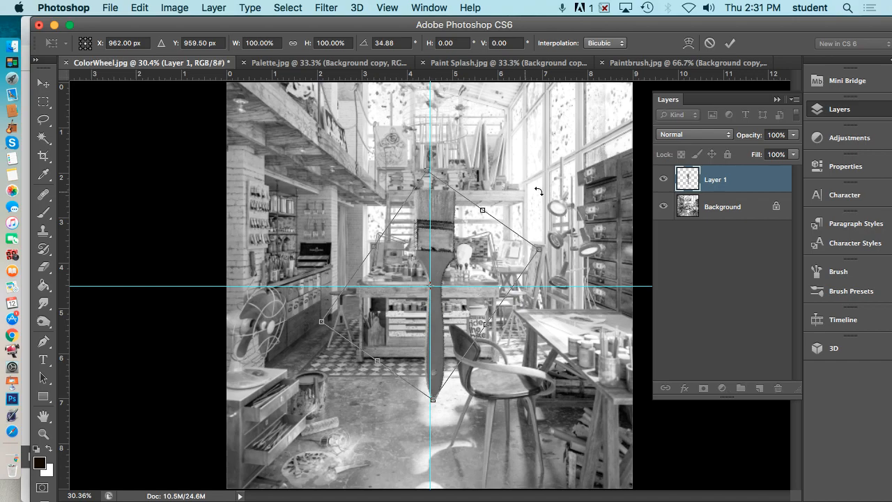
pyautogui.press('Return')
# Move the paintbrush up so its handle tip sits near the horizontal guide.
pyautogui.press('w')
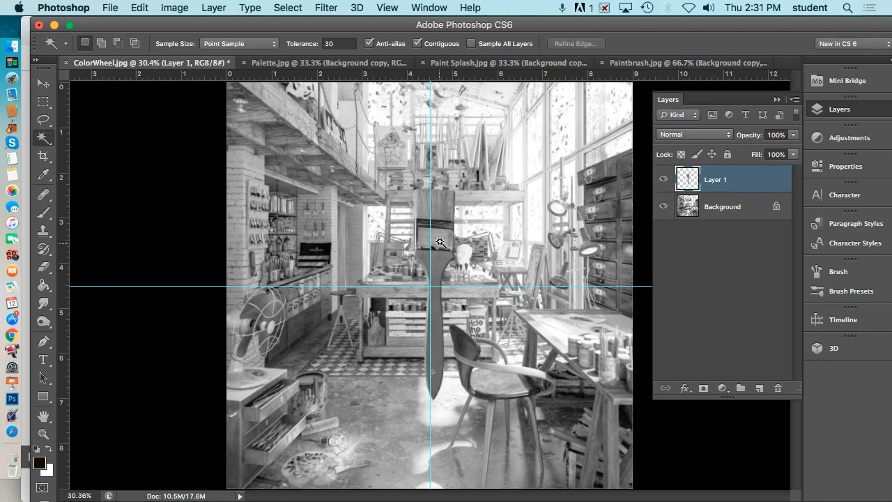
pyautogui.press('v')
pyautogui.moveTo(442, 256); pyautogui.dragTo(440, 149)
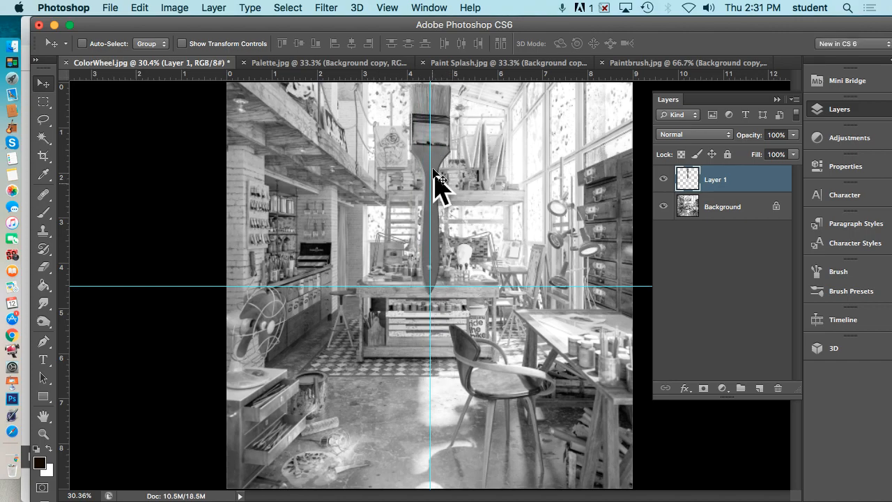
# Scale the paintbrush down to about 79% so its tip rests at the guide crossing.
pyautogui.hotkey('ctrl', 't')
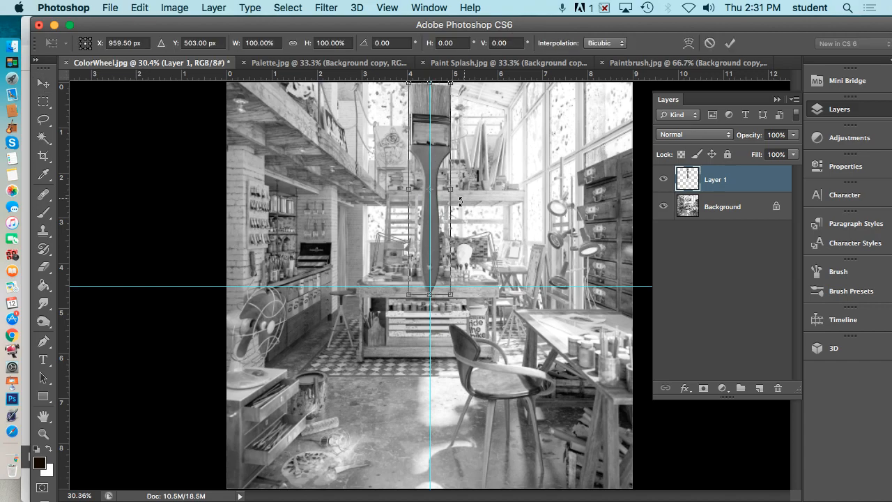
pyautogui.moveTo(449, 295); pyautogui.dragTo(442, 248)
pyautogui.moveTo(418, 208); pyautogui.dragTo(426, 247)
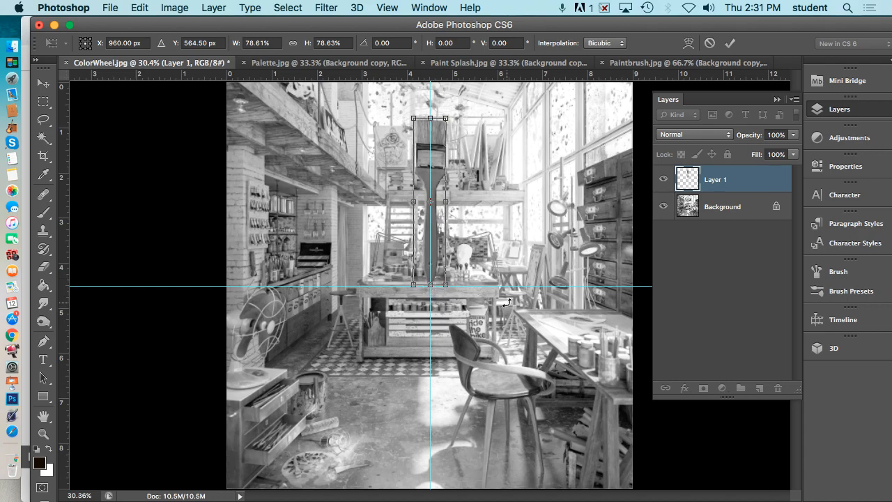
pyautogui.press('Return')
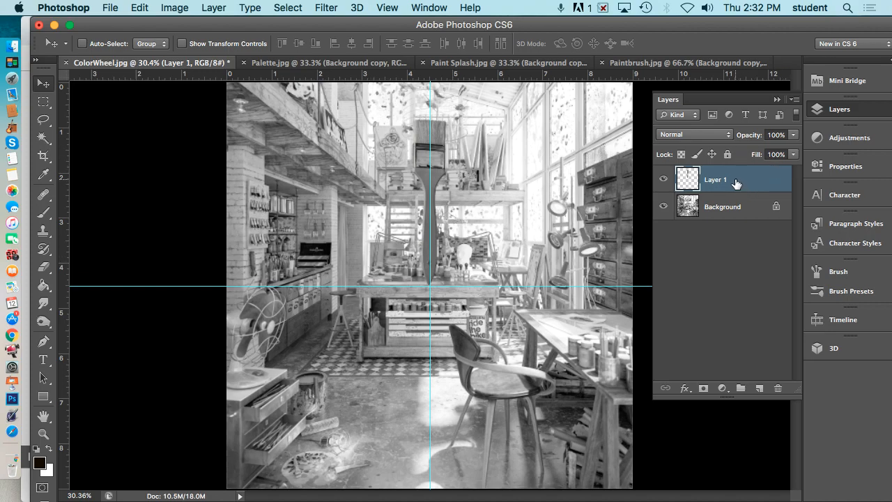
# Rename the paintbrush layer to Red.
pyautogui.doubleClick(718, 180)
pyautogui.write('Red')
pyautogui.press('Return')
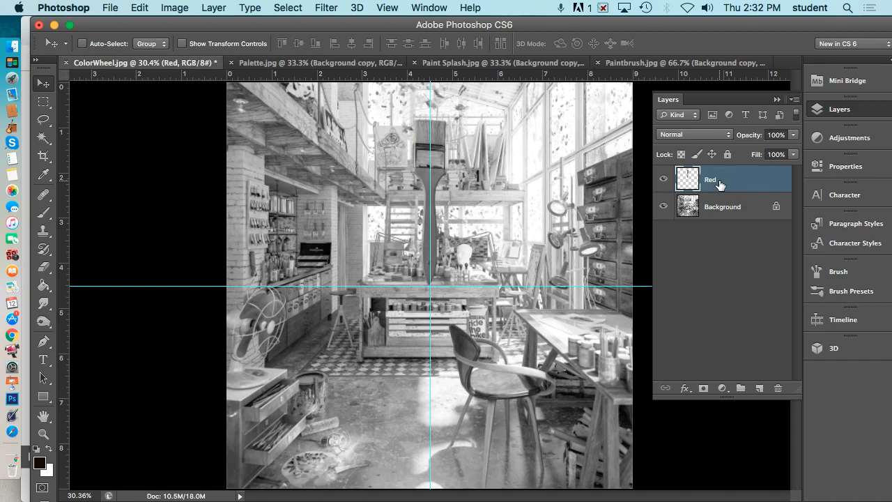
# Duplicate the Red layer, naming the copy Yellow.
pyautogui.rightClick(747, 180)
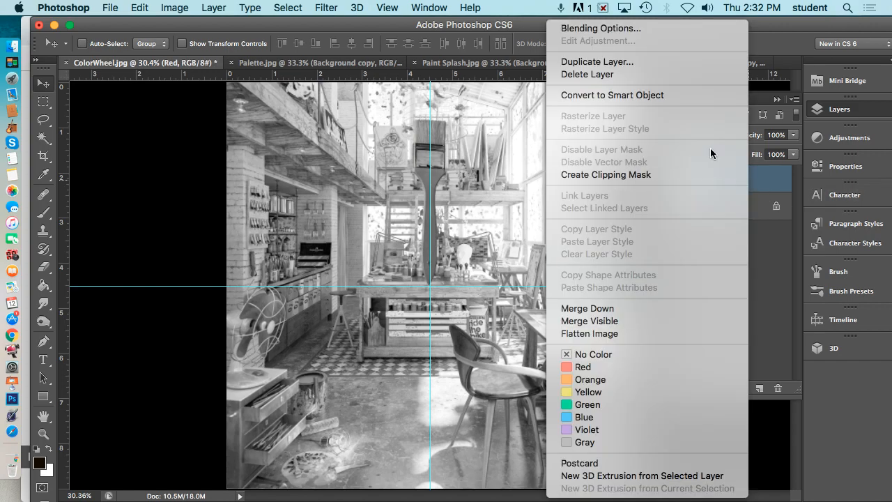
pyautogui.click(594, 62)
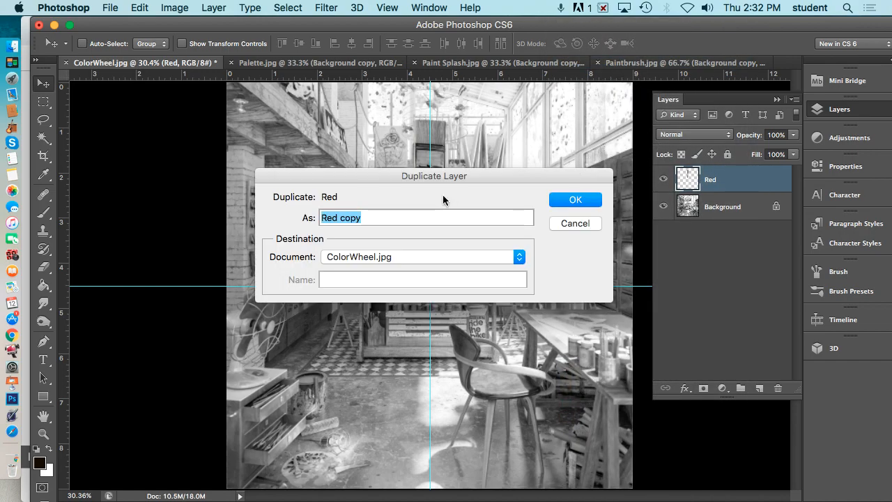
pyautogui.write('Yellow')
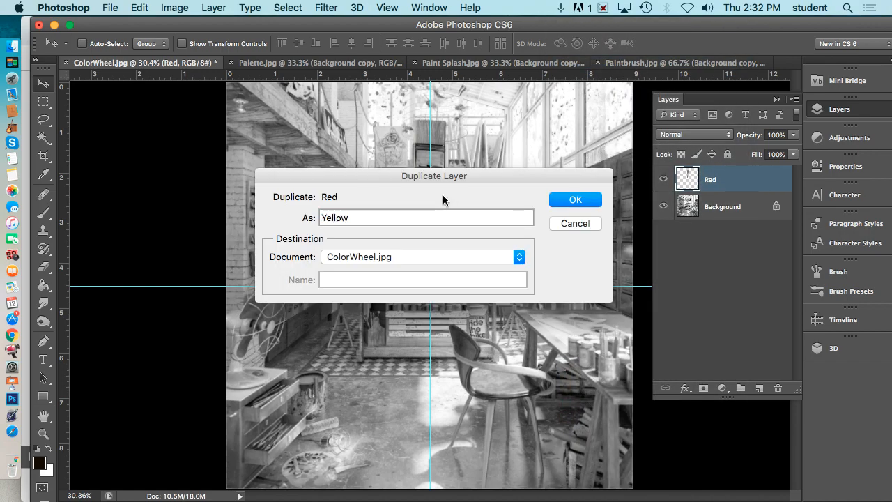
pyautogui.press('Return')
# Duplicate the Yellow layer, naming the copy Blue.
pyautogui.rightClick(721, 183)
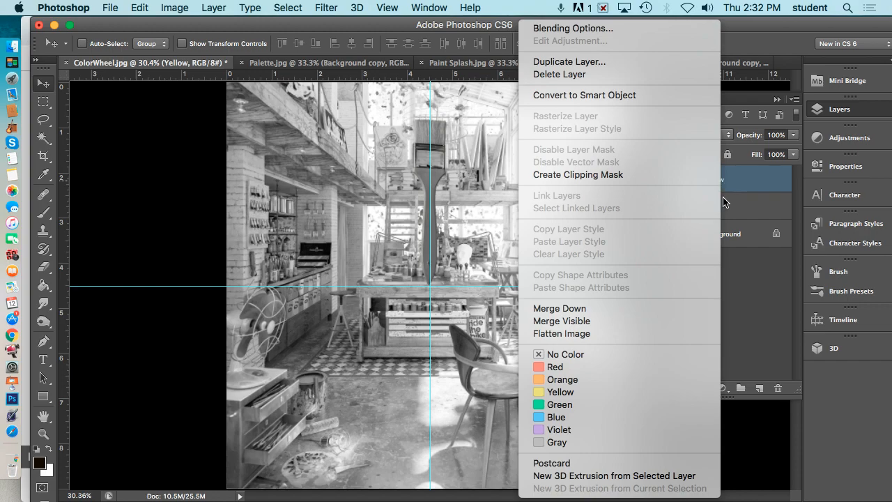
pyautogui.click(602, 62)
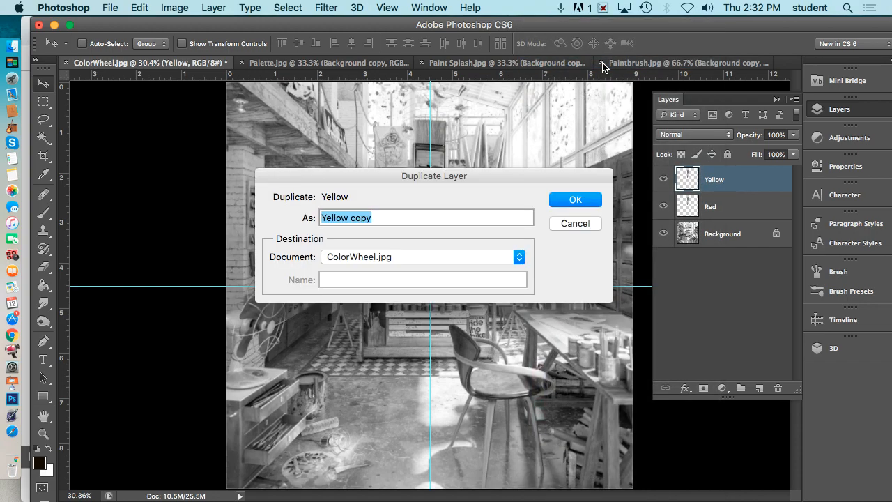
pyautogui.write('Blue')
pyautogui.press('Return')
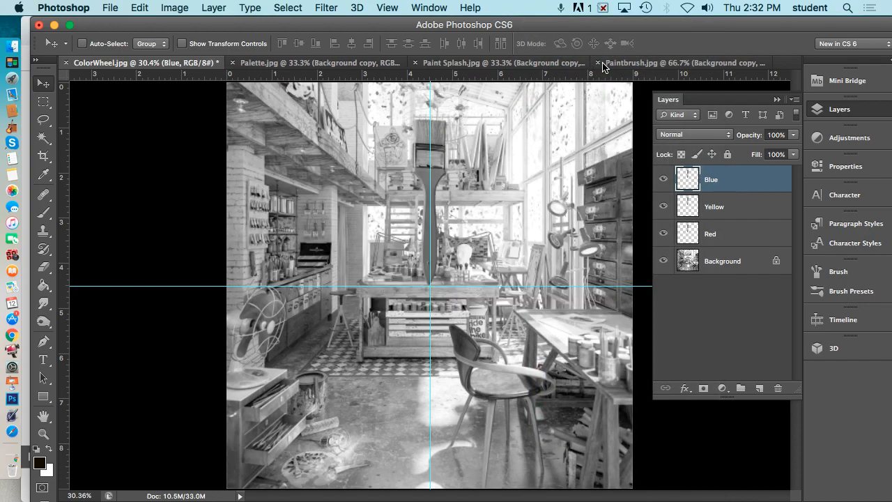
# Hide the Yellow and Blue layers so only the Red brush shows.
pyautogui.click(664, 207)
pyautogui.click(663, 180)
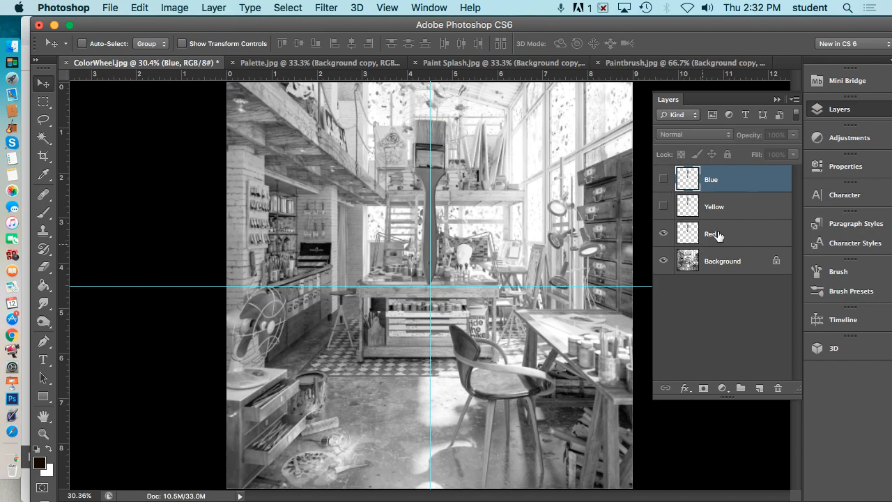
pyautogui.click(663, 207)
pyautogui.click(663, 180)
pyautogui.click(664, 179)
pyautogui.click(664, 207)
pyautogui.click(685, 389)
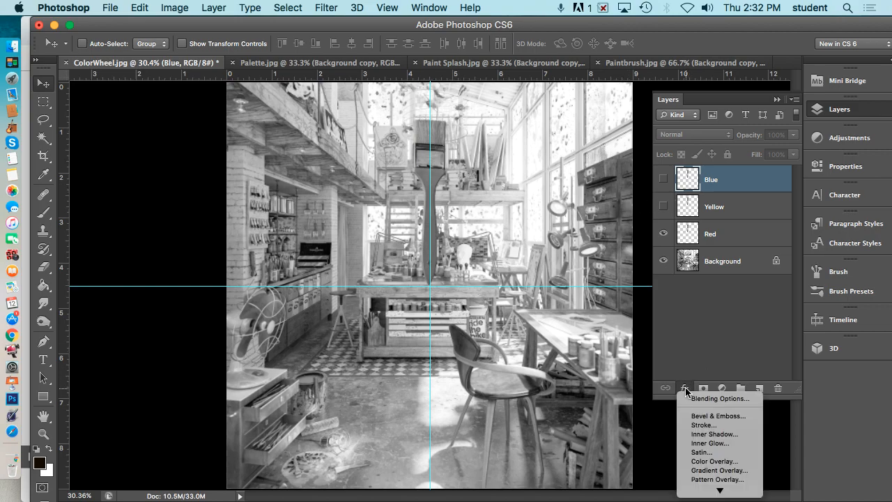
pyautogui.click(720, 461)
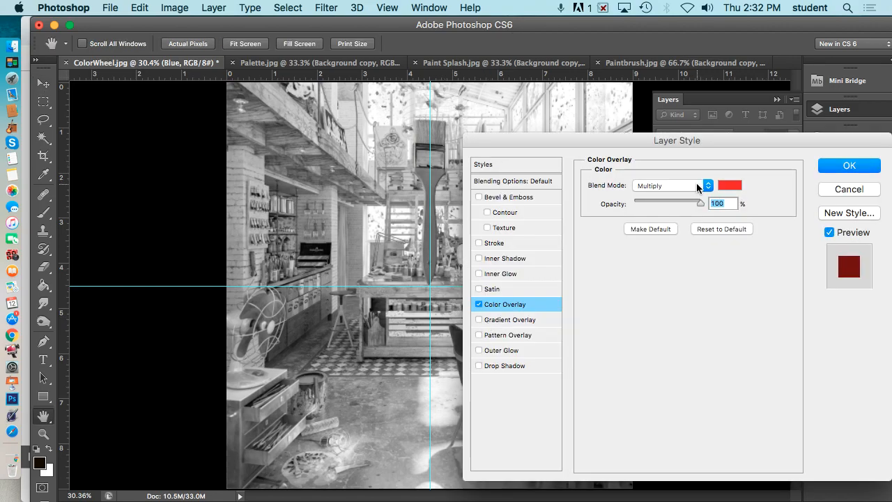
pyautogui.moveTo(677, 145); pyautogui.dragTo(690, 94)
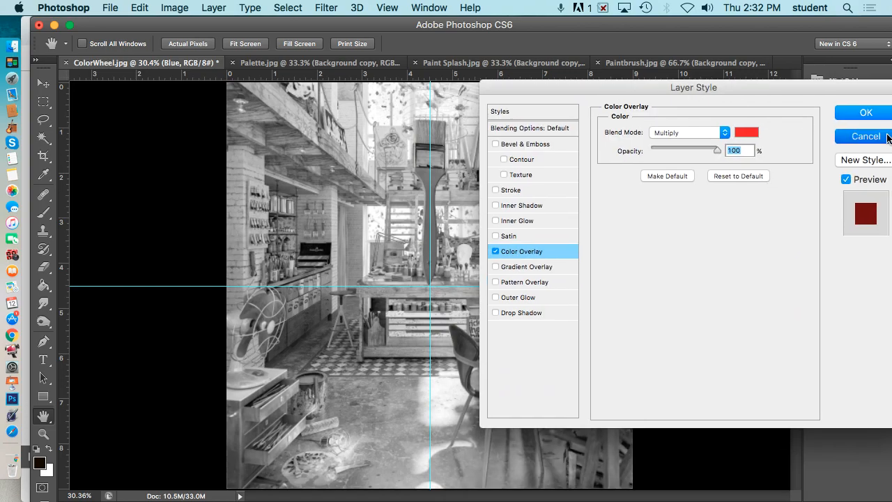
pyautogui.click(864, 137)
# Apply a Color Overlay to the Red layer using Color blend mode at 50% opacity.
pyautogui.click(731, 225)
pyautogui.click(687, 389)
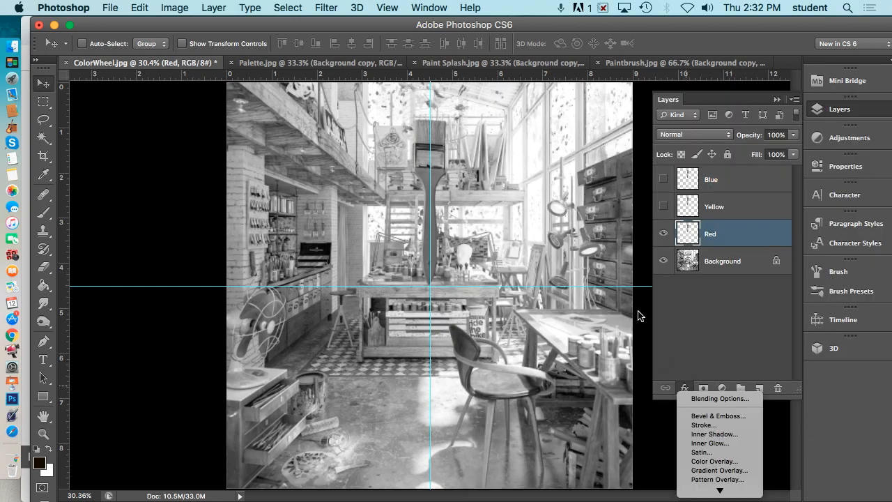
pyautogui.click(717, 462)
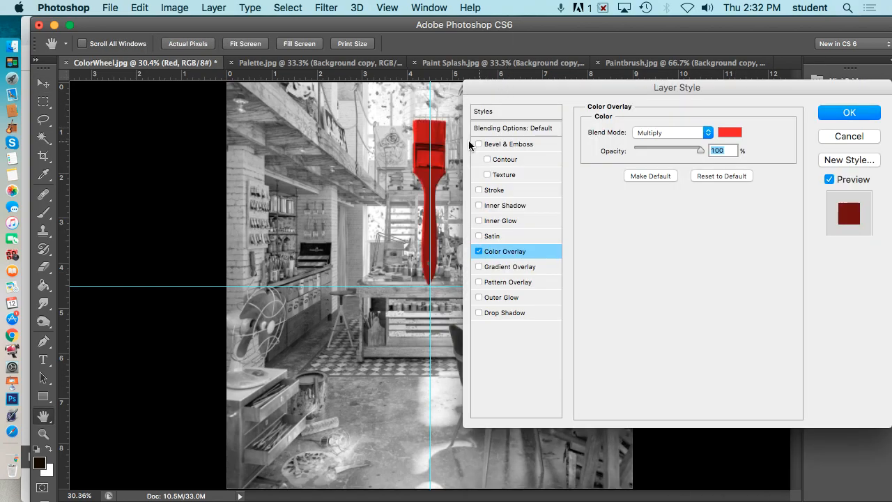
pyautogui.click(667, 134)
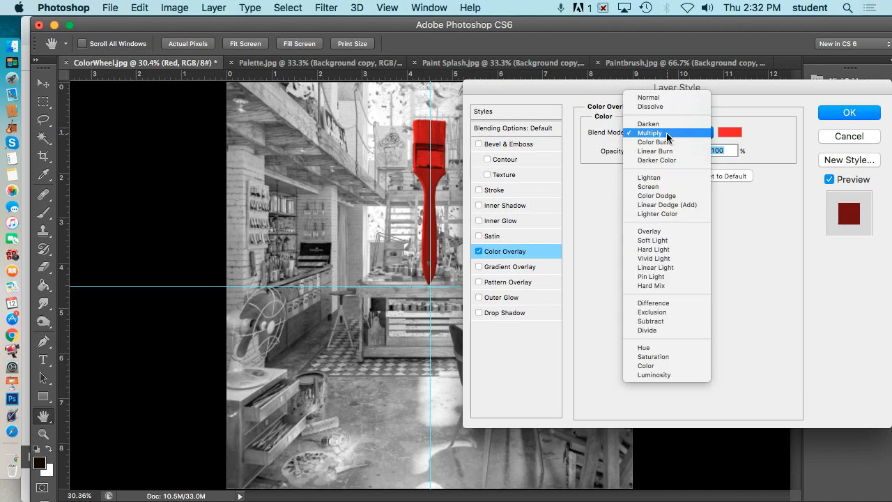
pyautogui.click(667, 232)
pyautogui.click(661, 132)
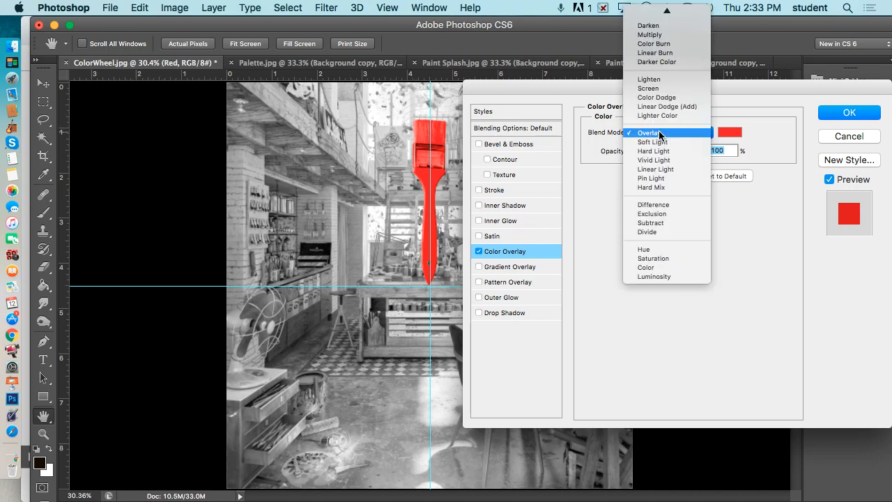
pyautogui.click(656, 265)
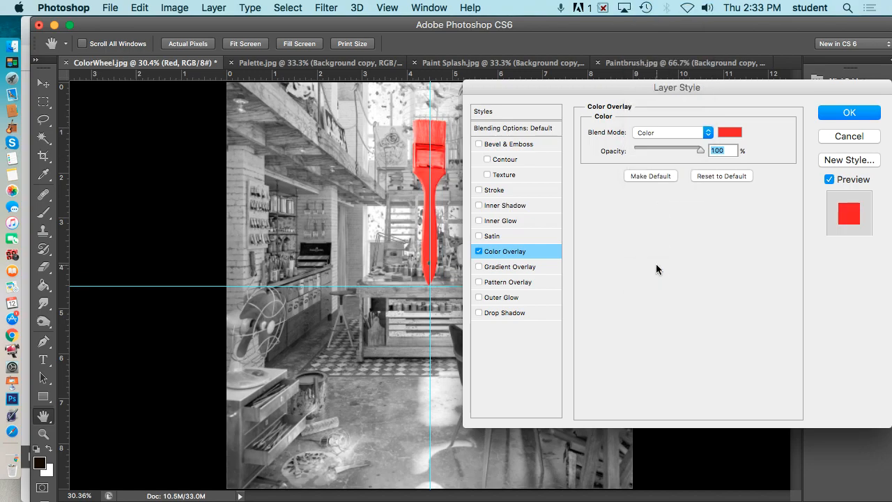
pyautogui.moveTo(701, 147); pyautogui.dragTo(675, 151)
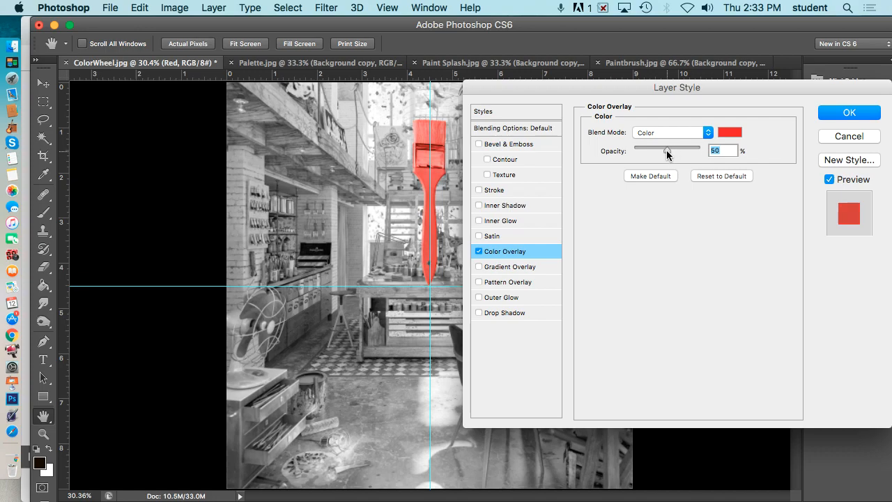
pyautogui.click(850, 113)
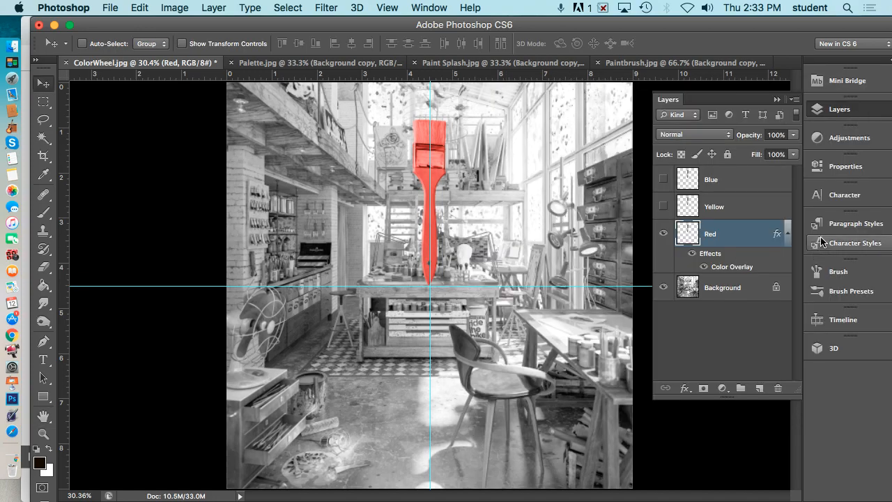
# Hide the Red layer and show the Yellow layer.
pyautogui.click(787, 236)
pyautogui.click(663, 234)
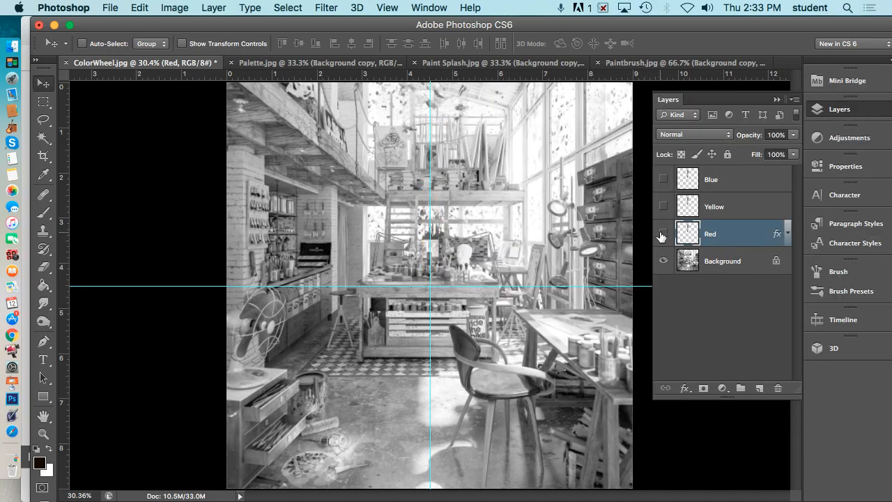
pyautogui.click(663, 207)
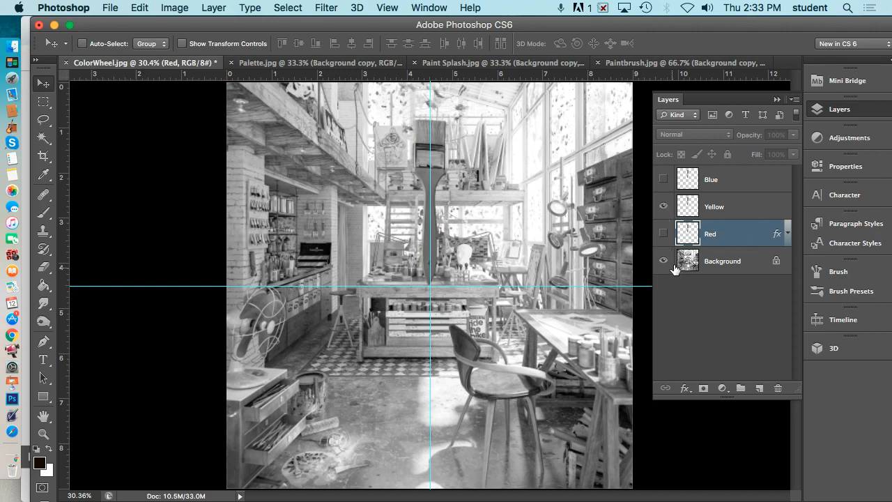
pyautogui.click(684, 388)
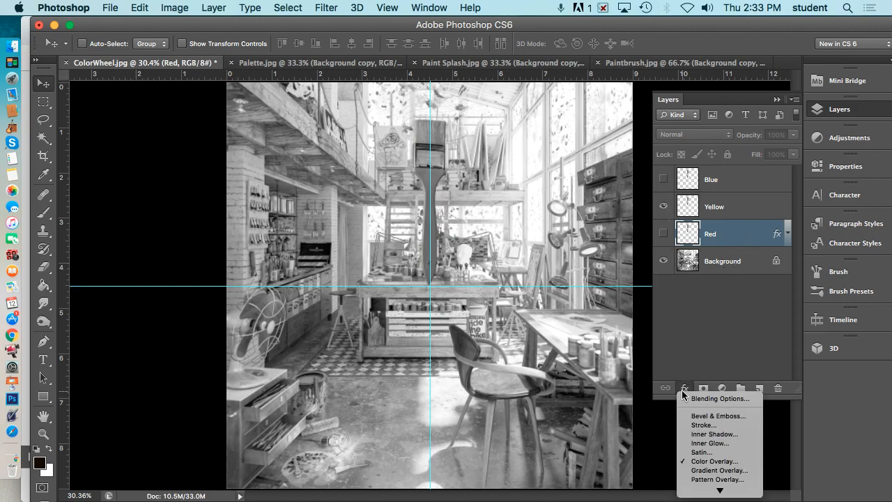
pyautogui.click(707, 461)
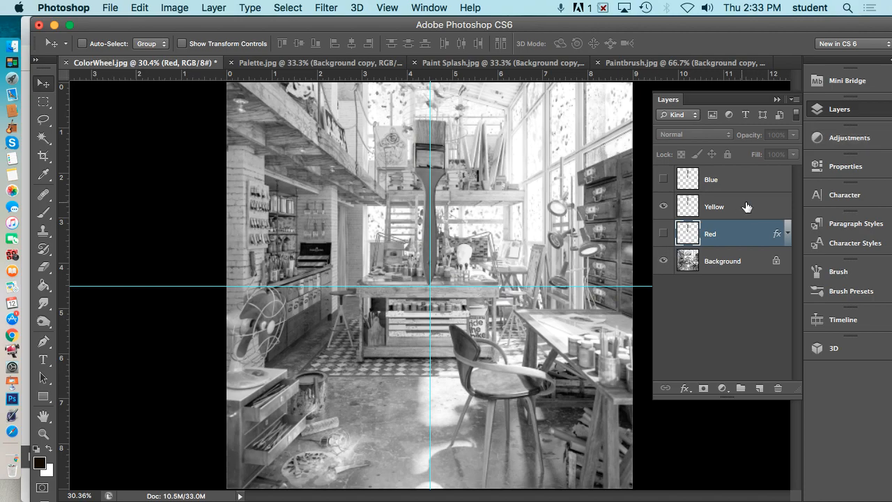
# Give the Yellow layer a bright yellow fffc00 Color Overlay in Color blend mode at 100% opacity.
pyautogui.click(746, 204)
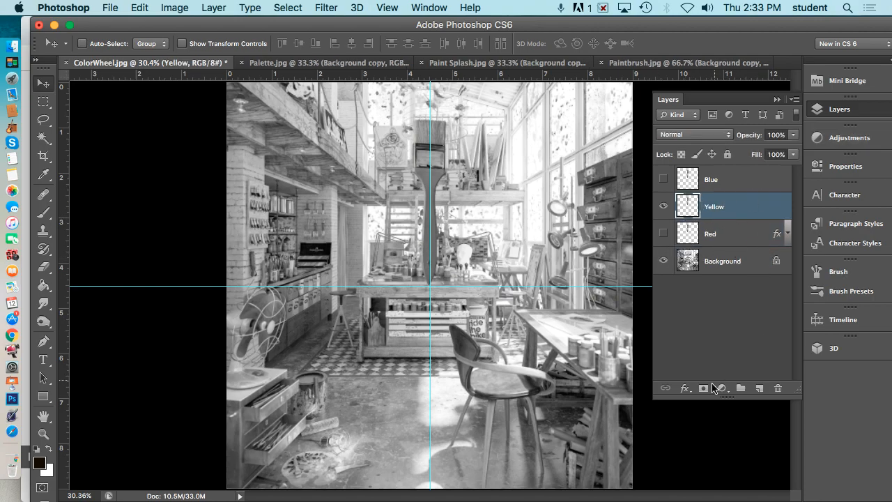
pyautogui.click(686, 388)
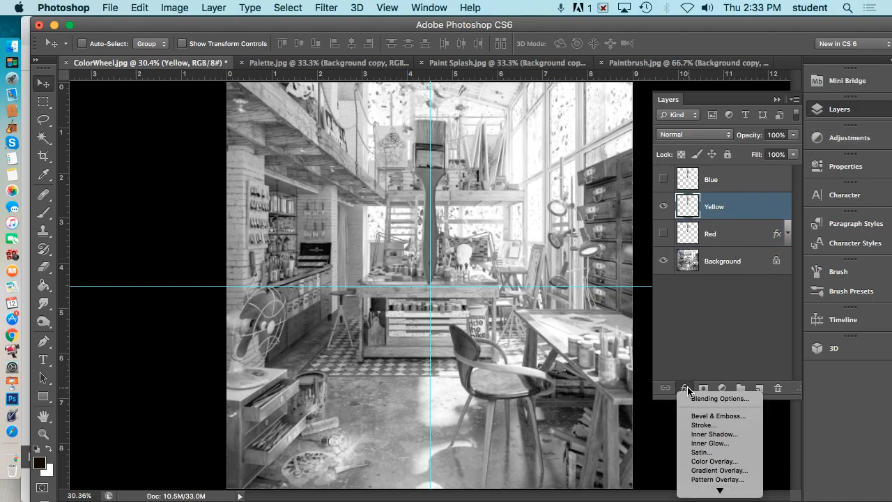
pyautogui.click(725, 461)
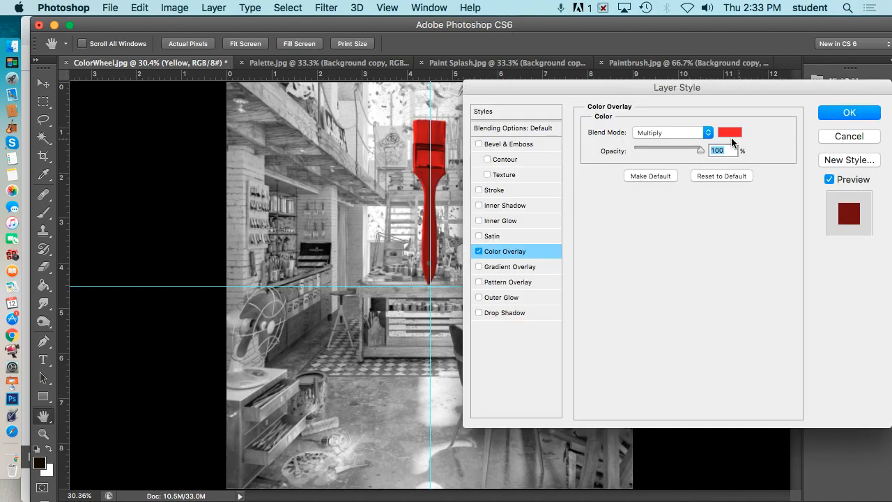
pyautogui.click(729, 132)
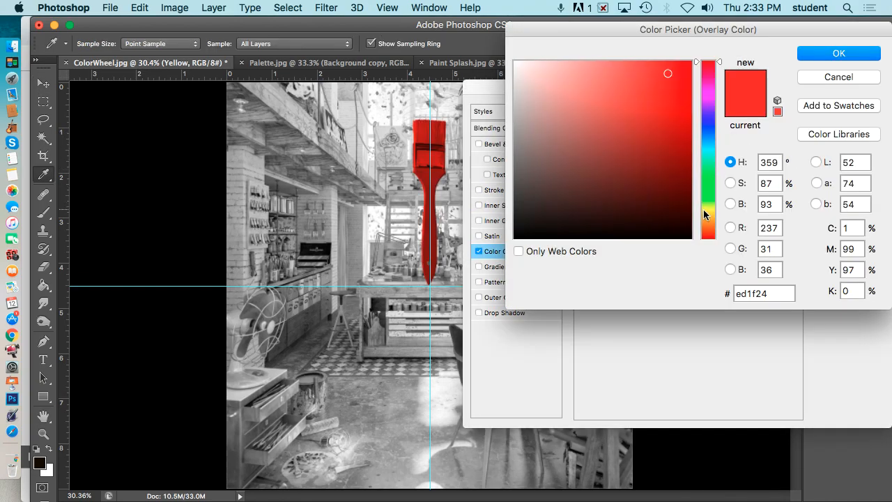
pyautogui.click(706, 208)
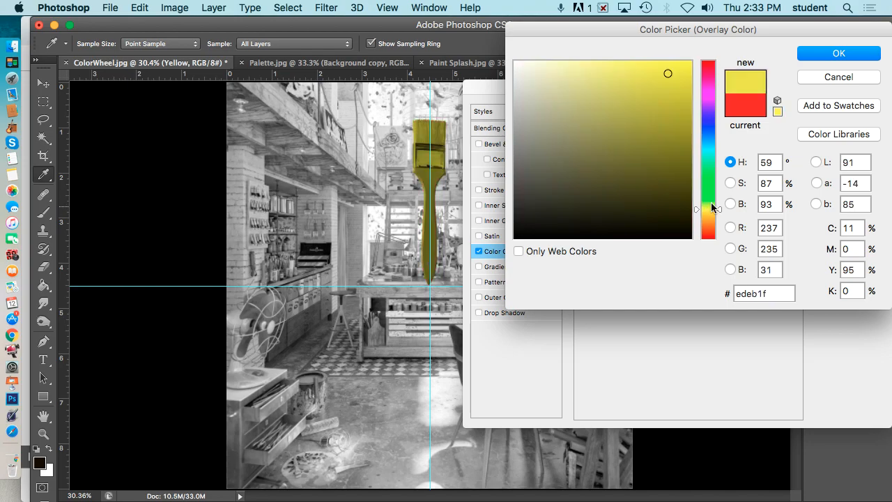
pyautogui.moveTo(675, 97); pyautogui.dragTo(691, 61)
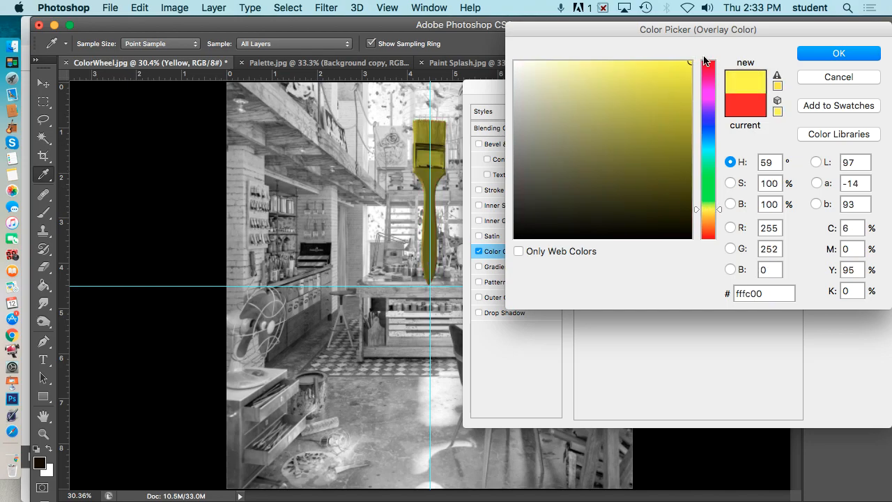
pyautogui.click(820, 57)
pyautogui.click(707, 133)
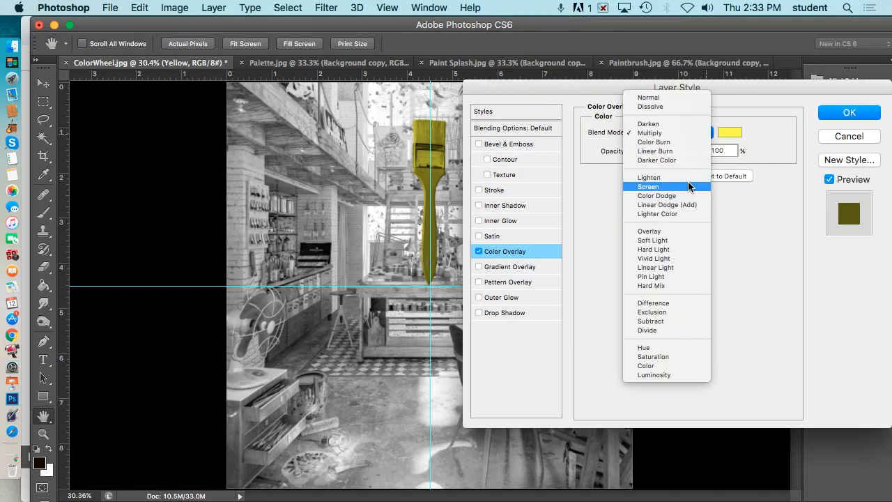
pyautogui.click(677, 365)
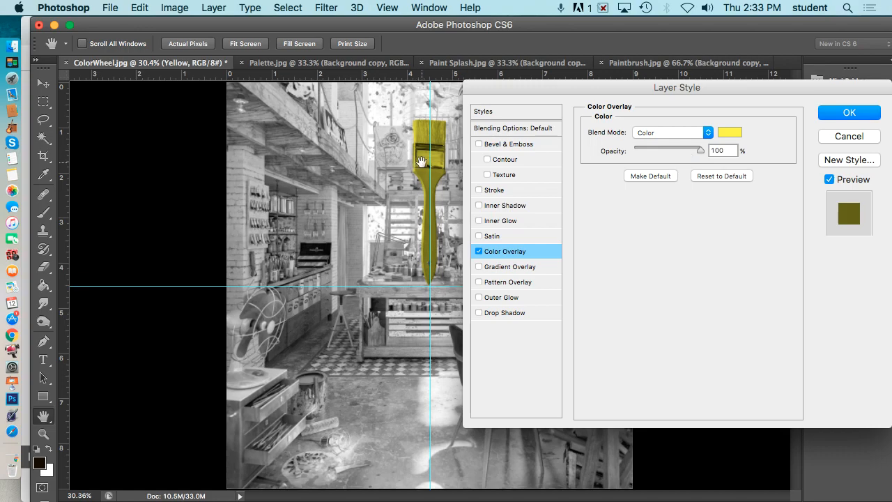
pyautogui.click(849, 113)
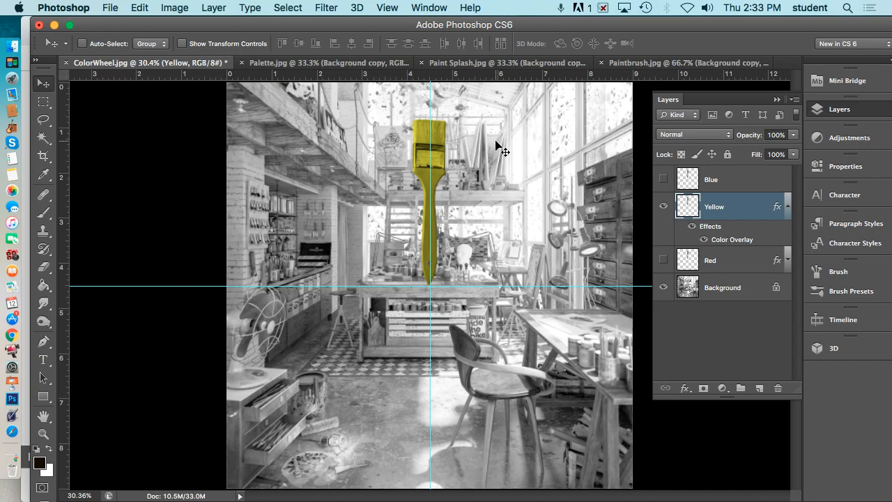
# Rotate the Yellow brush 120° with Free Transform around the guide intersection.
pyautogui.press('super+t')
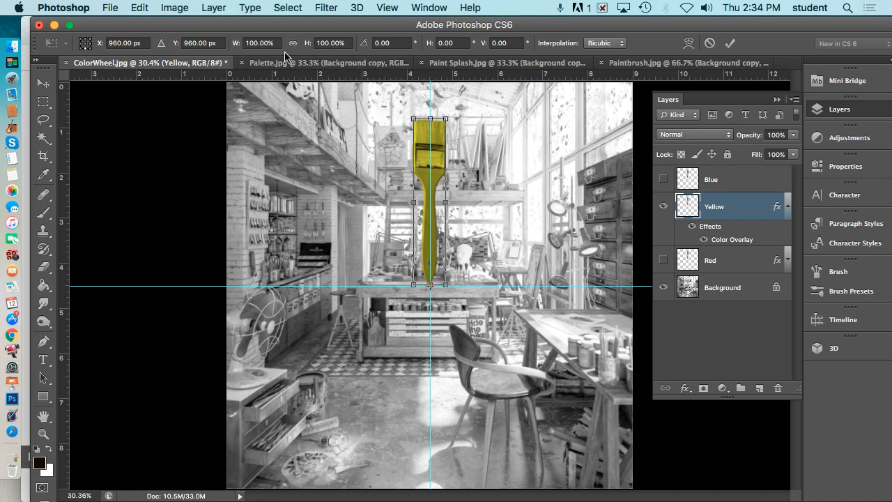
pyautogui.click(403, 42)
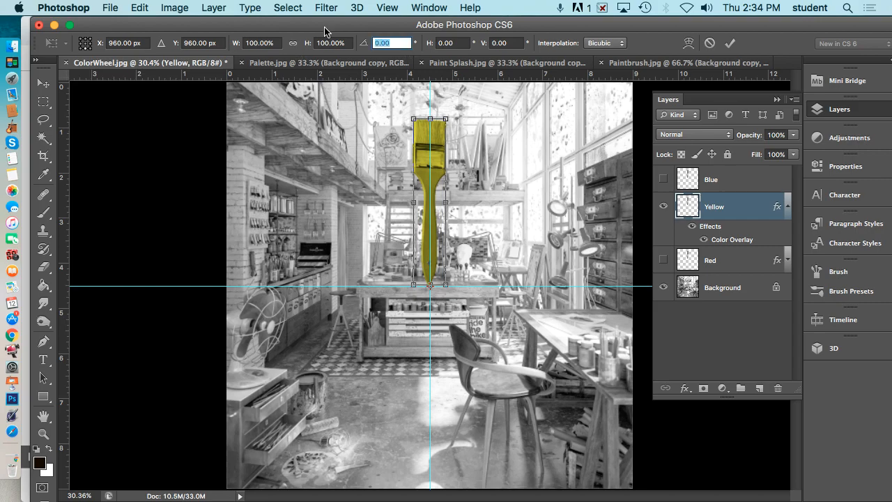
pyautogui.write('120')
pyautogui.press('Return')
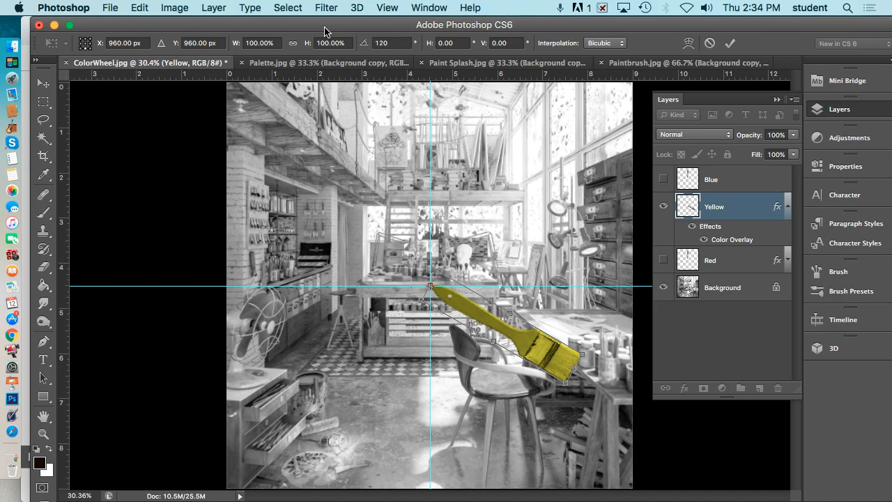
pyautogui.press('Return')
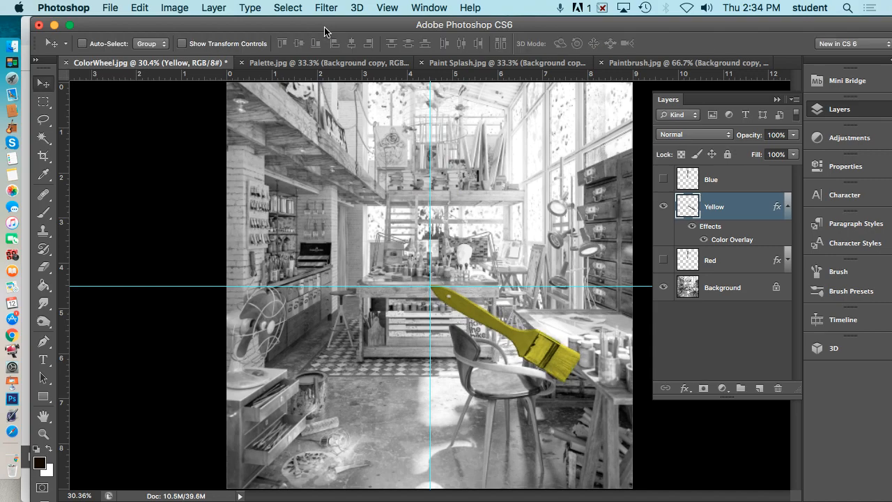
# Hide the Red and Yellow layers and show and select the Blue layer.
pyautogui.click(662, 260)
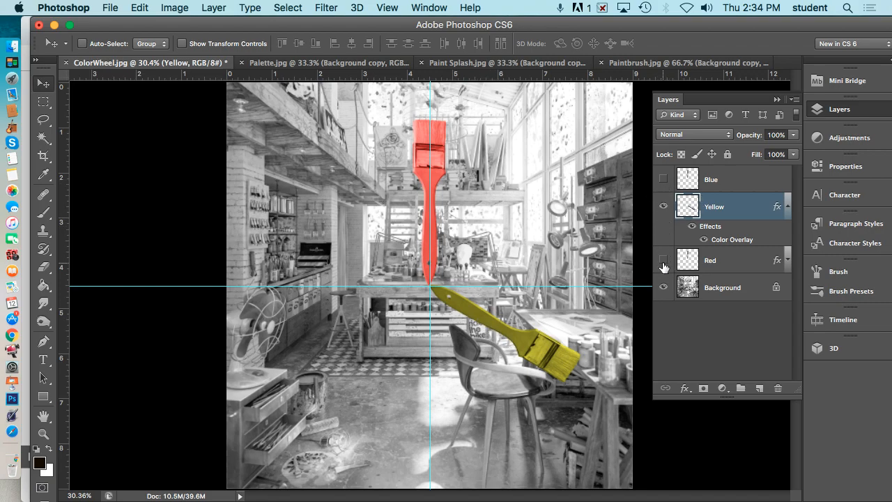
pyautogui.click(662, 260)
pyautogui.click(663, 206)
pyautogui.click(662, 179)
pyautogui.click(745, 185)
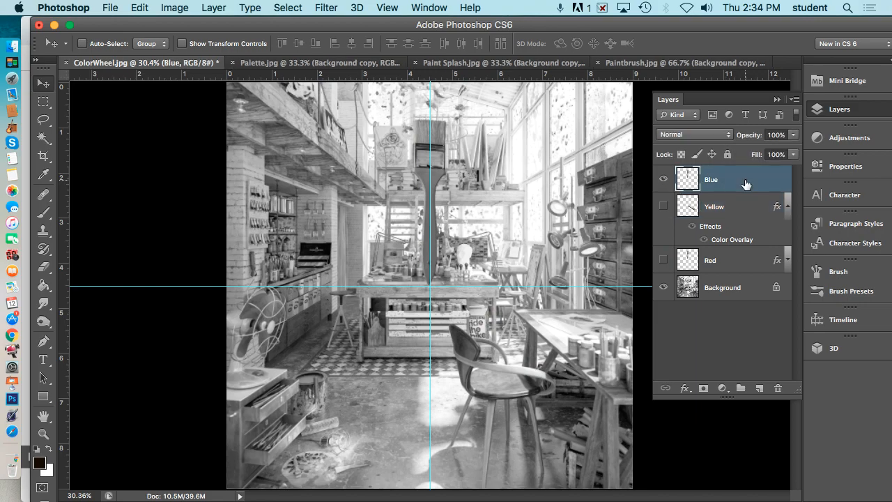
# Give the Blue layer a bright blue 1f63ed Color Overlay in Color blend mode at 100% opacity.
pyautogui.click(783, 209)
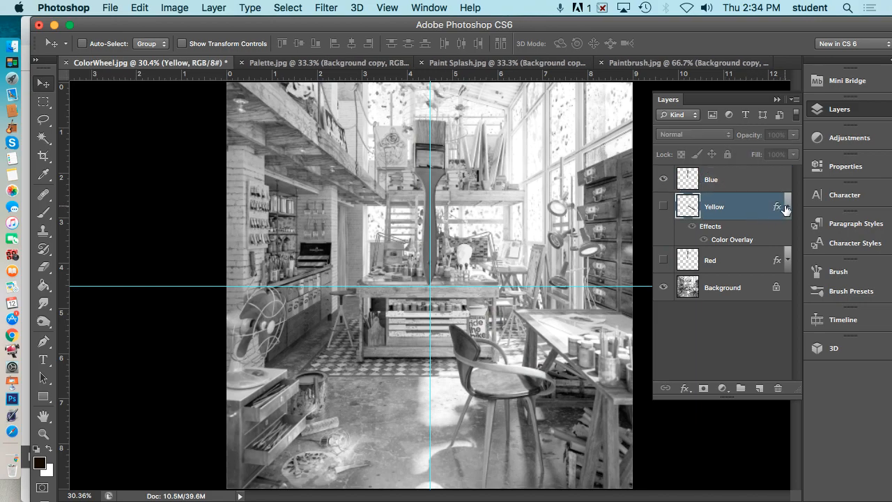
pyautogui.click(784, 208)
pyautogui.click(758, 188)
pyautogui.click(684, 388)
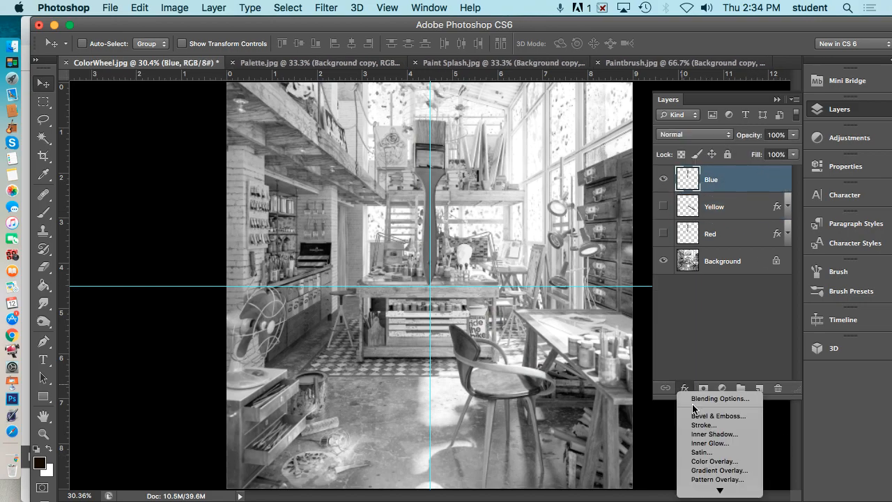
pyautogui.click(711, 456)
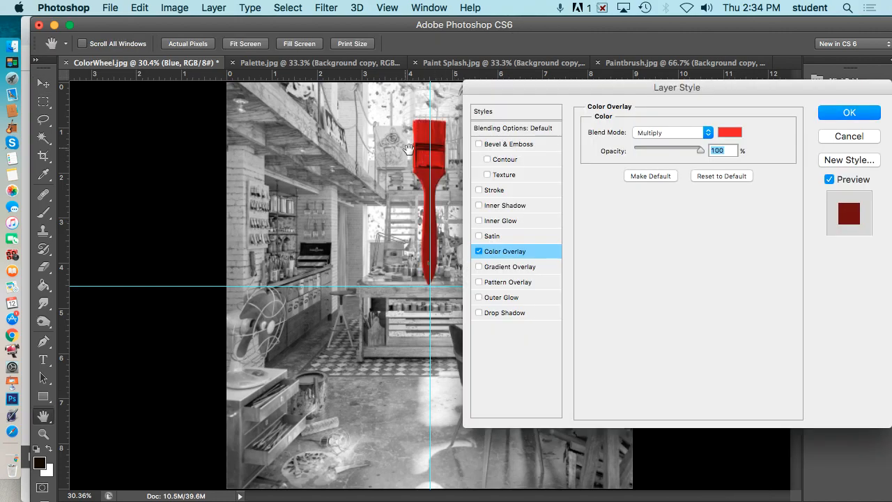
pyautogui.click(730, 132)
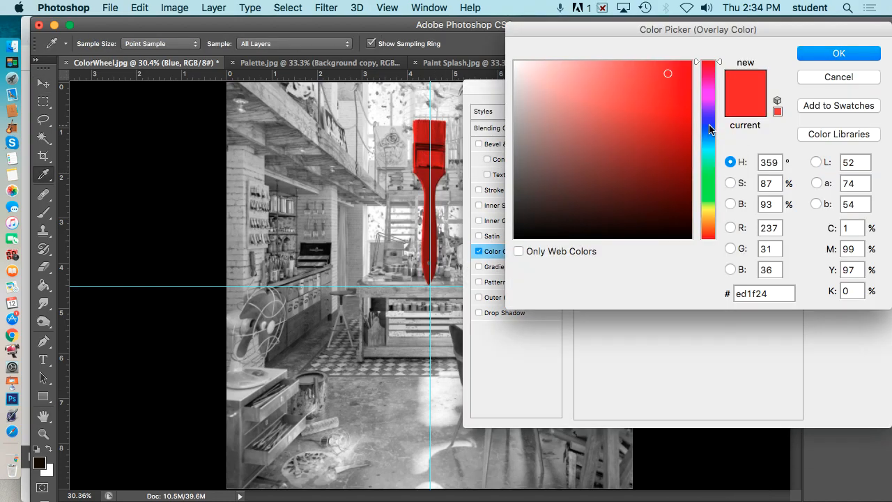
pyautogui.click(710, 128)
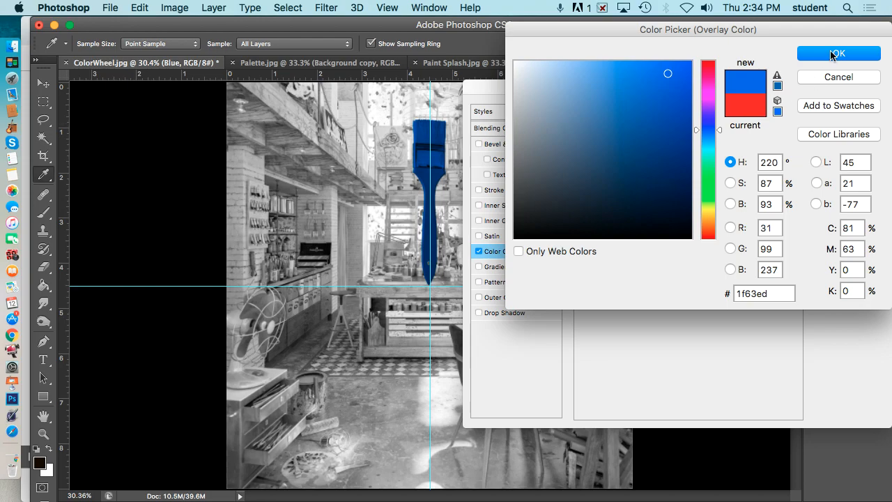
pyautogui.click(834, 55)
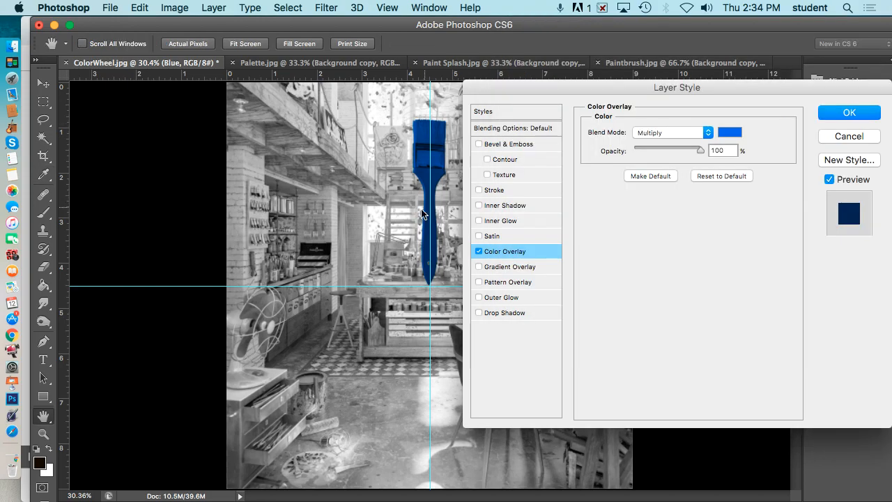
pyautogui.click(700, 132)
pyautogui.click(661, 369)
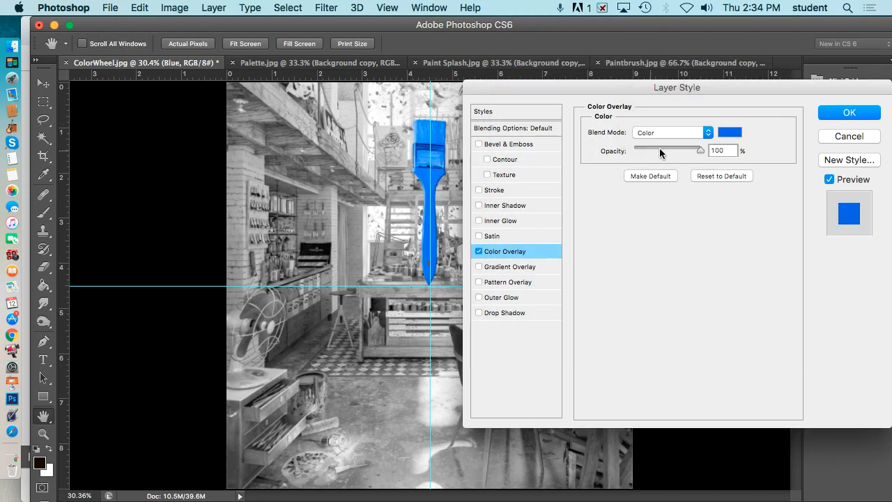
pyautogui.click(851, 113)
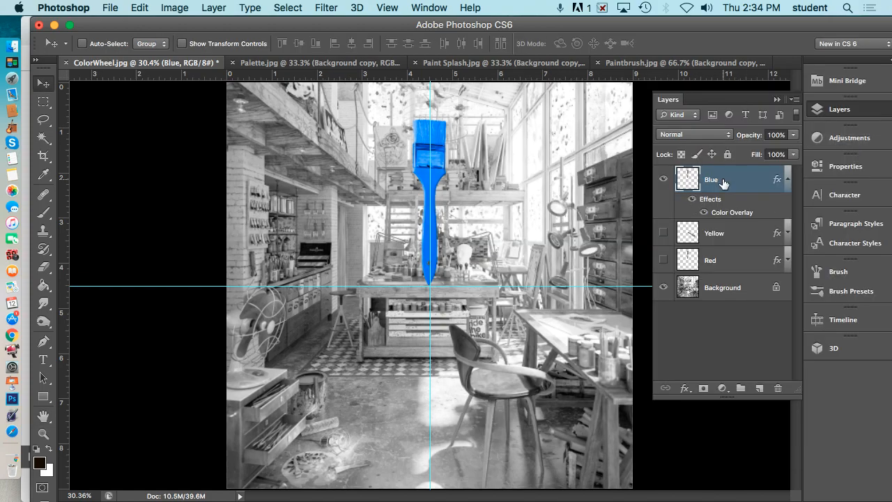
pyautogui.press('super+t')
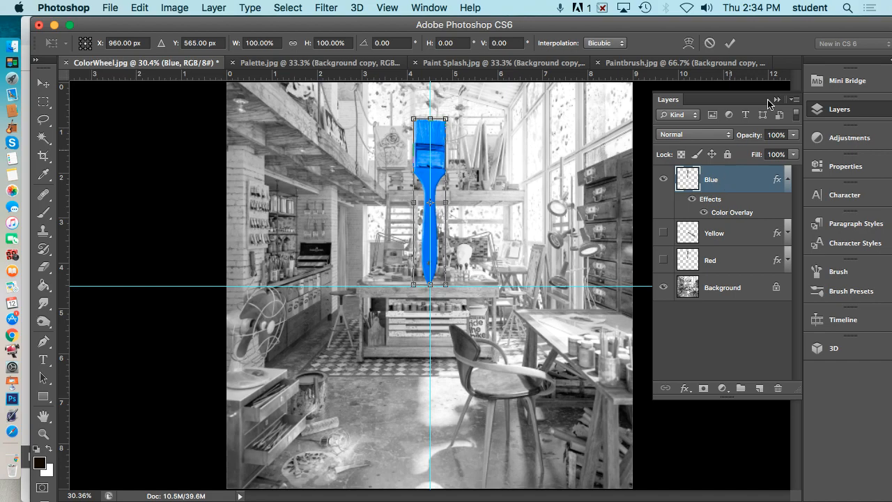
pyautogui.click(377, 43)
pyautogui.write('-120')
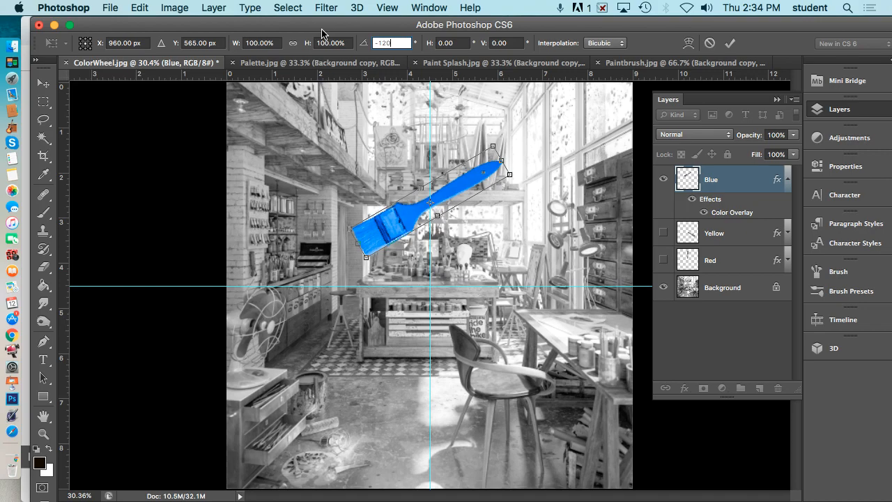
pyautogui.press('Return')
pyautogui.press('Return')
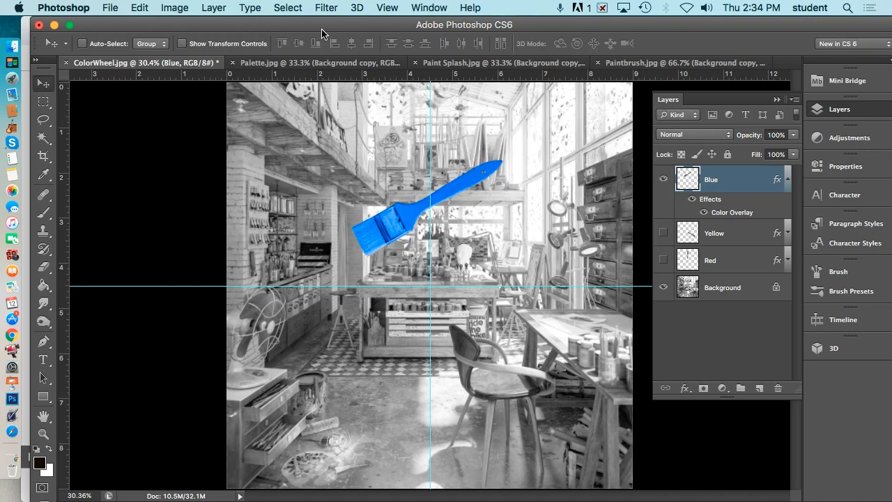
pyautogui.press('super+z')
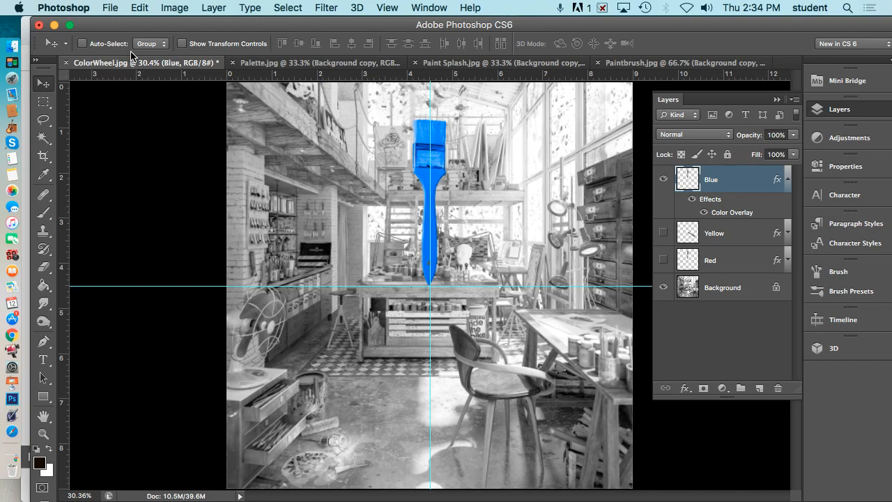
# Rotate the Blue brush -120° with Free Transform around its bottom-centre reference point at the guide intersection.
pyautogui.press('super+t')
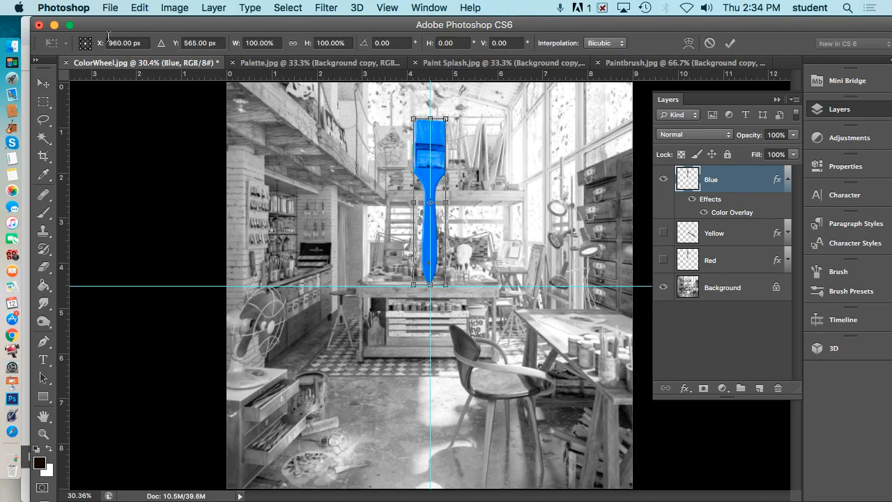
pyautogui.click(85, 48)
pyautogui.click(391, 43)
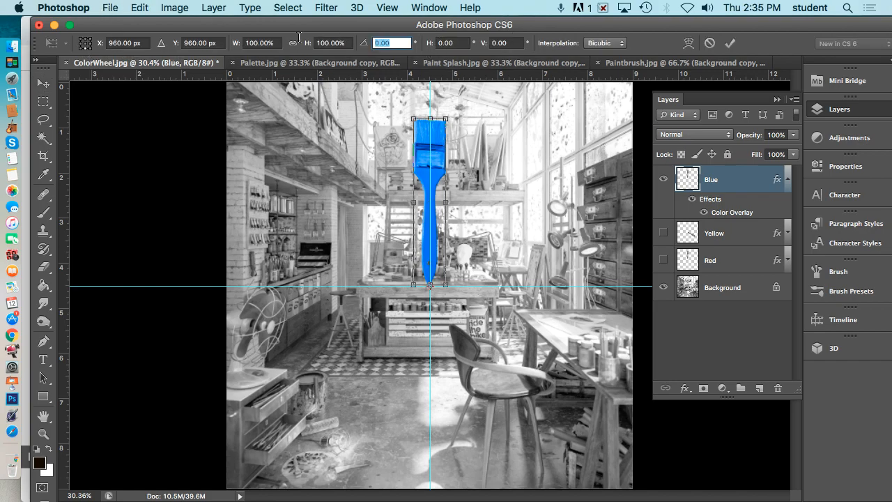
pyautogui.write('-120')
pyautogui.press('Return')
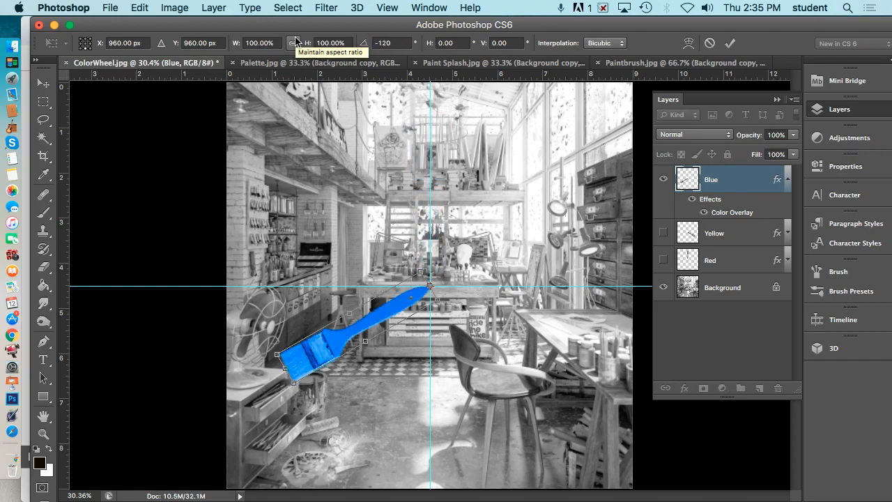
pyautogui.press('Return')
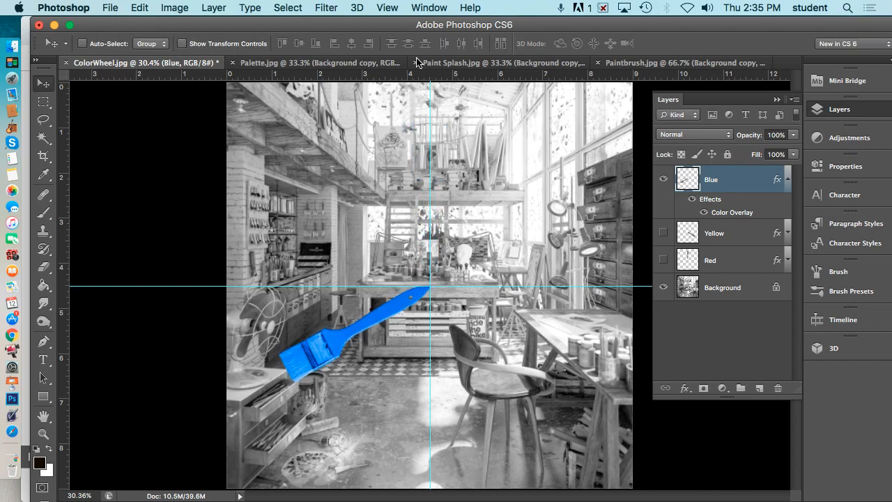
# Show the Yellow and Red layers alongside Blue, and switch to Chrome.
pyautogui.click(662, 233)
pyautogui.click(662, 260)
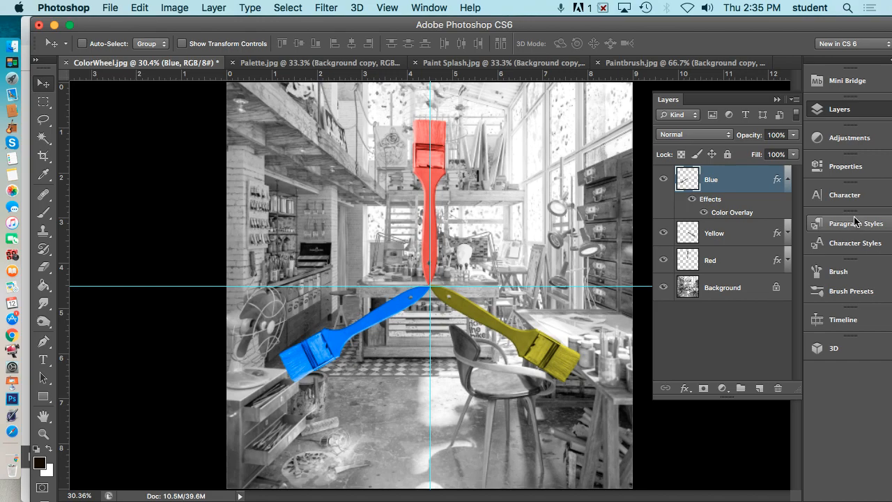
pyautogui.click(787, 180)
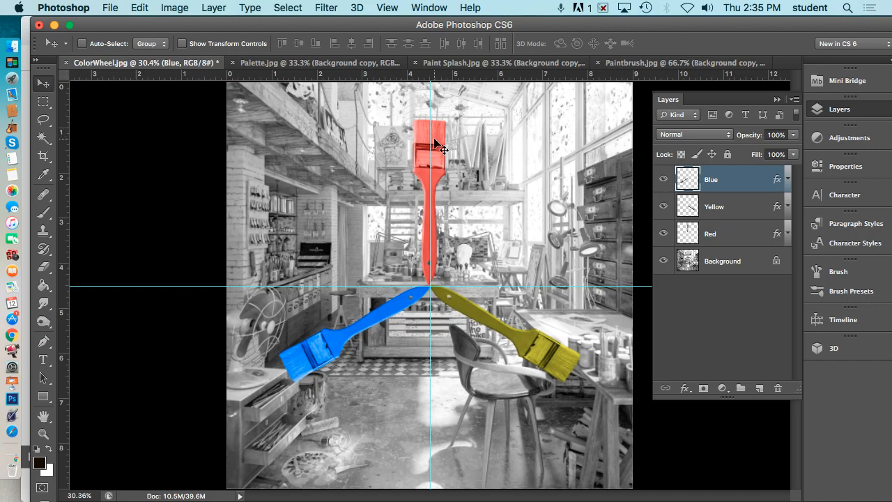
pyautogui.press('super+Tab')
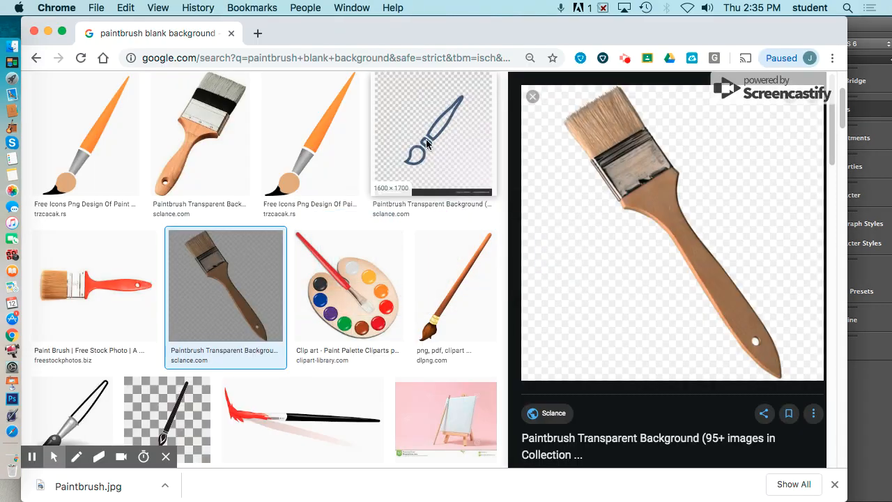